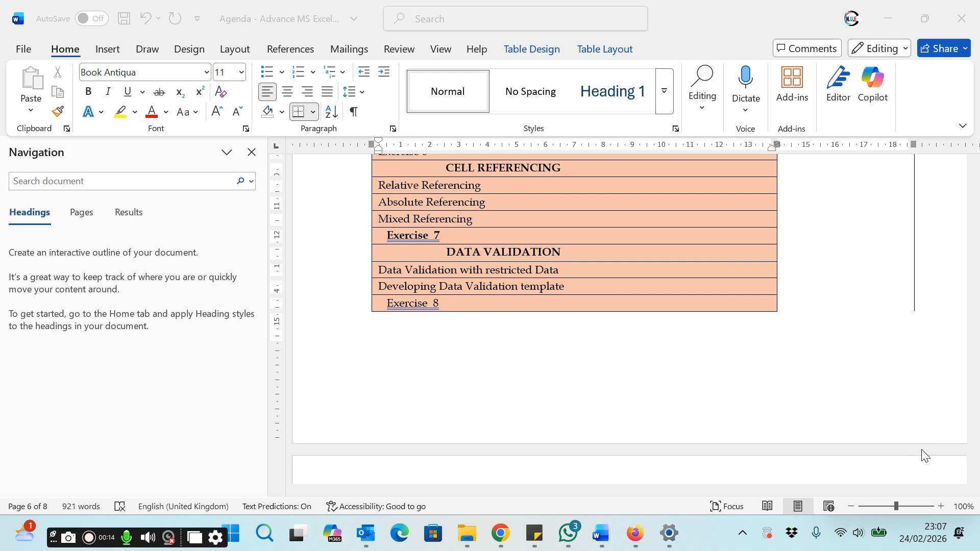
pyautogui.click(922, 455)
pyautogui.click(920, 449)
pyautogui.click(921, 452)
pyautogui.click(900, 381)
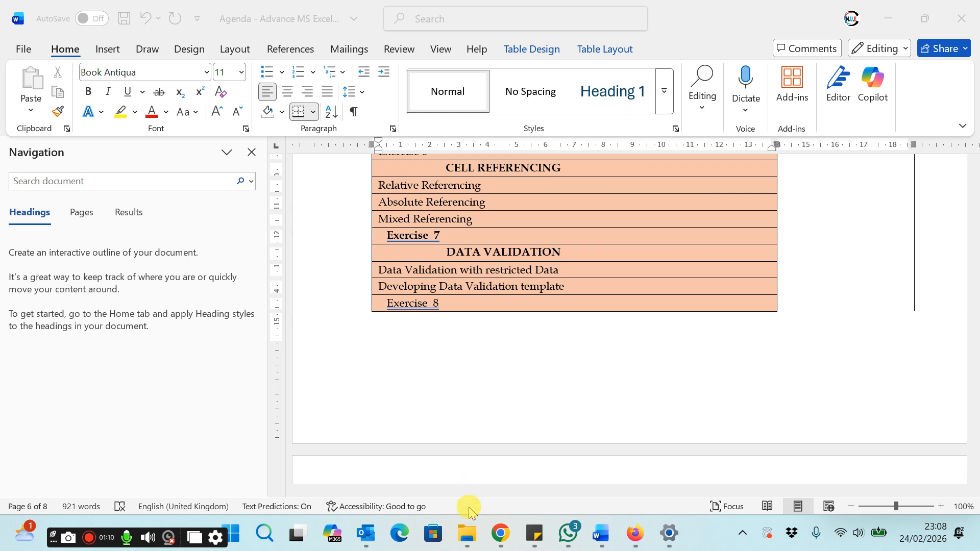
# Step: Open the workbook "Exercise 8 Data Validation" from the MS EXCEL folder
pyautogui.click(468, 538)
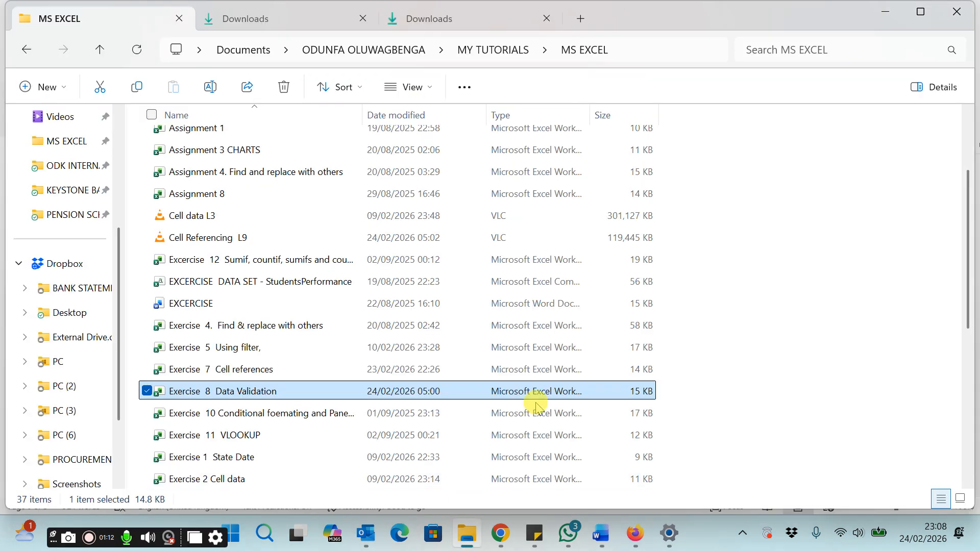
pyautogui.doubleClick(232, 391)
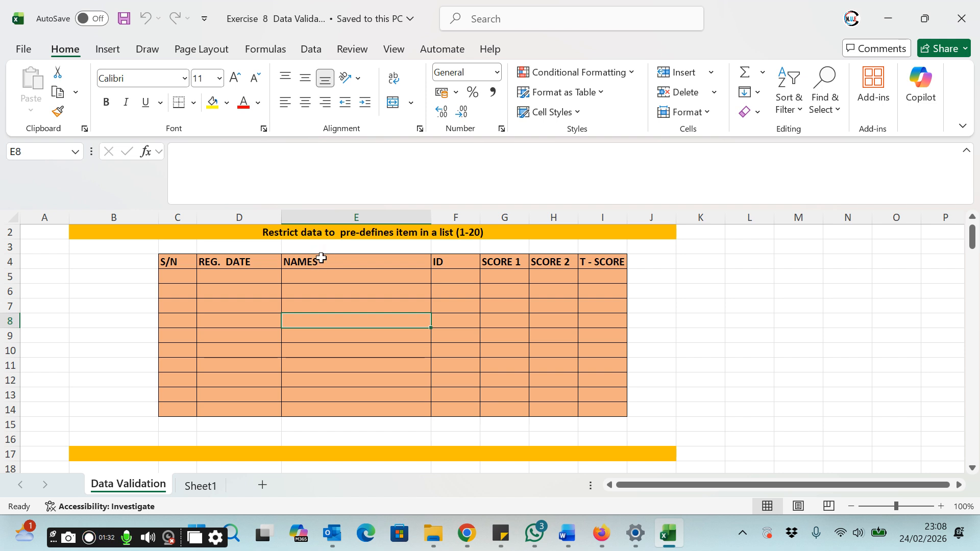
pyautogui.click(571, 531)
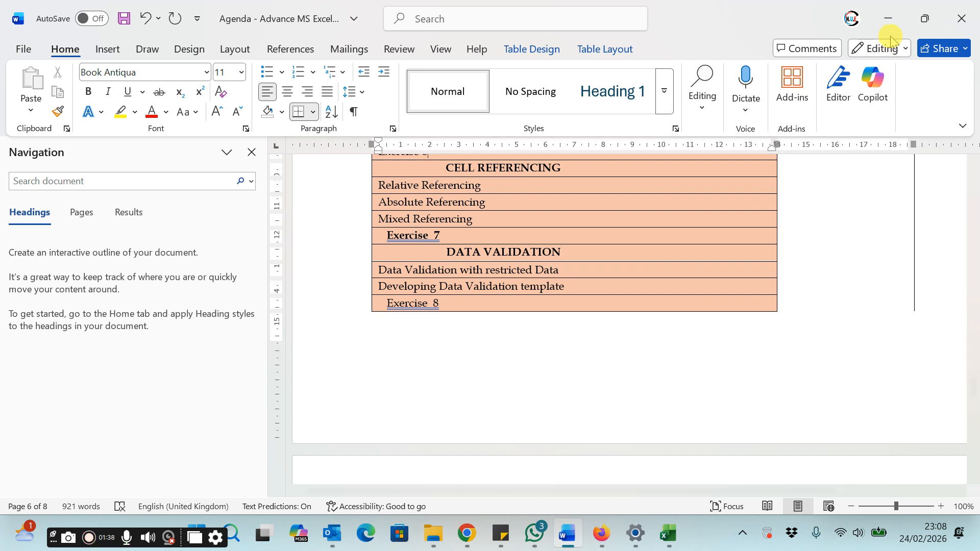
pyautogui.click(888, 18)
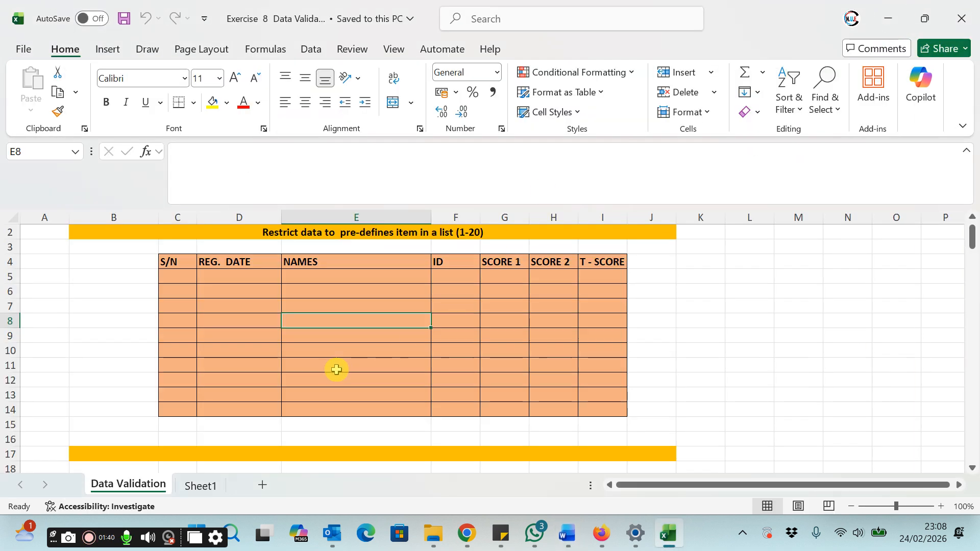
# Step: Examine the data entry table's columns from S/N through T - SCORE and the product list below it
pyautogui.click(177, 268)
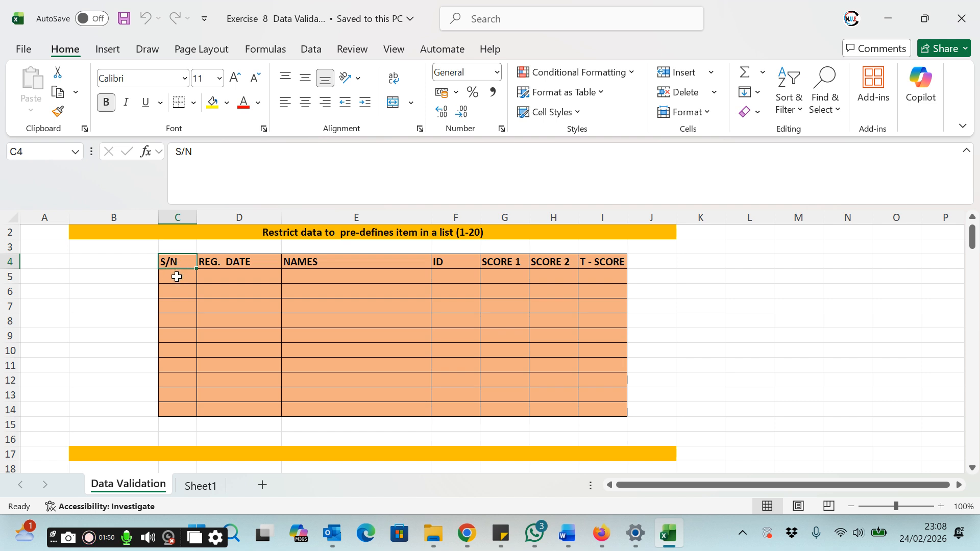
pyautogui.moveTo(177, 276); pyautogui.dragTo(167, 404)
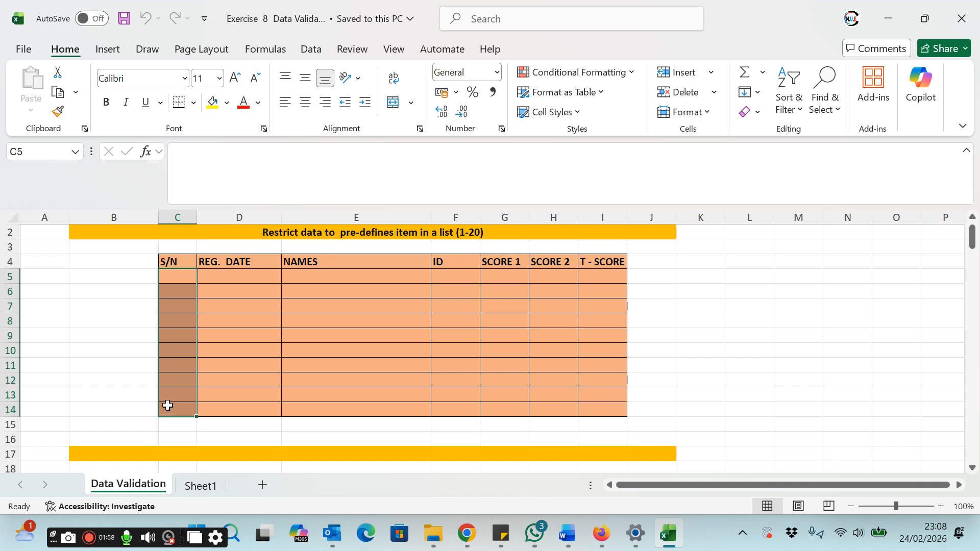
pyautogui.click(229, 277)
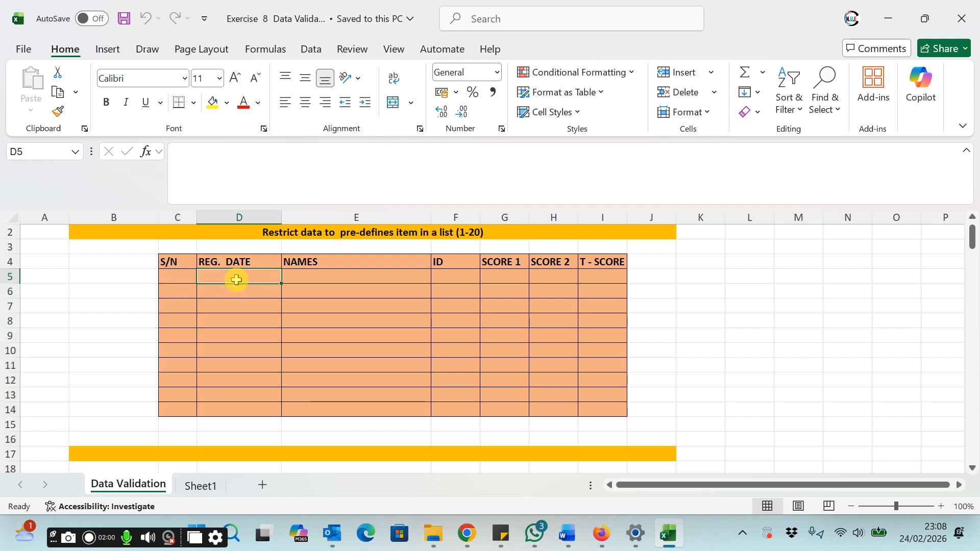
pyautogui.moveTo(235, 277); pyautogui.dragTo(248, 407)
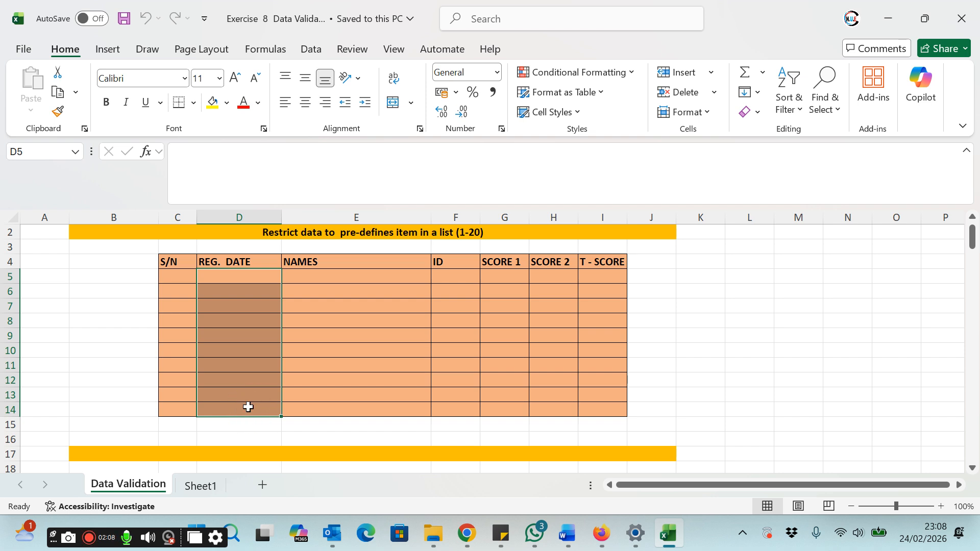
pyautogui.click(352, 277)
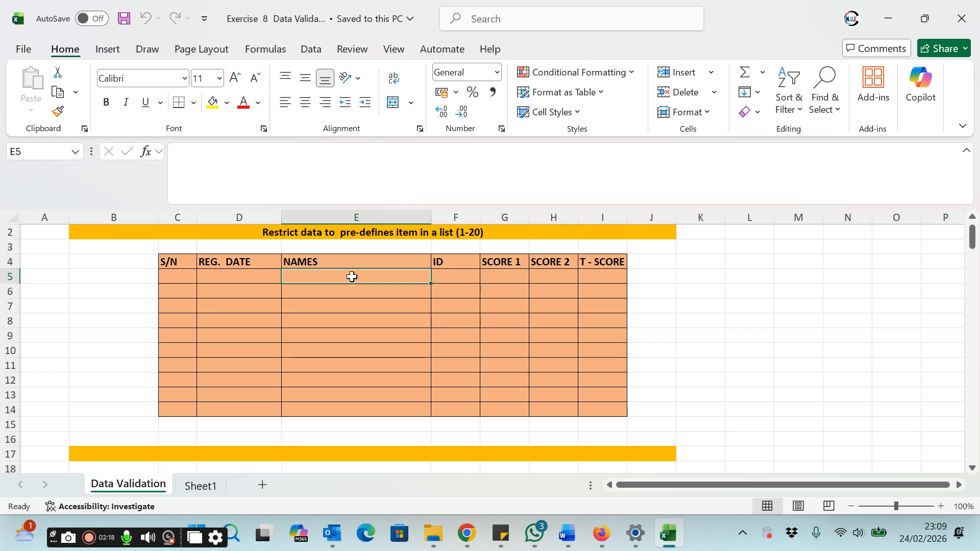
pyautogui.click(460, 277)
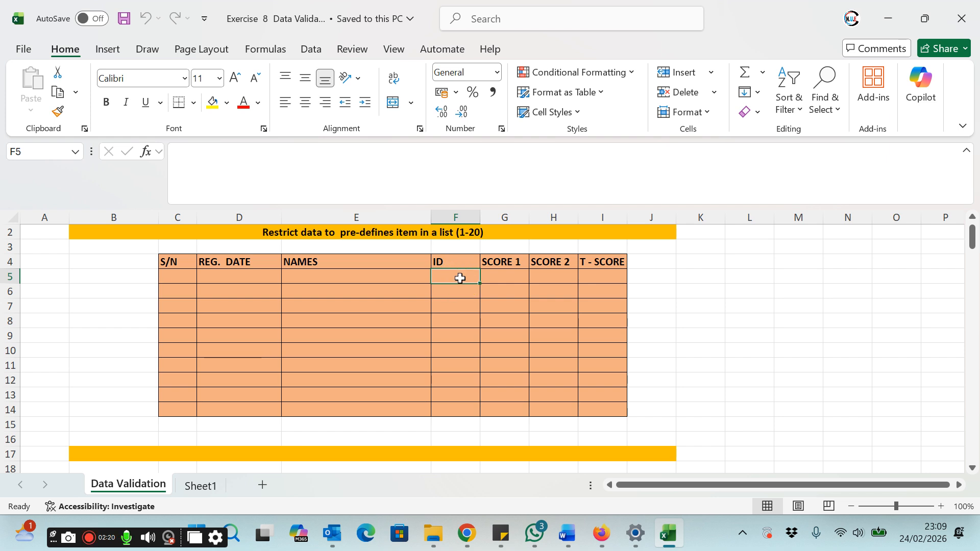
pyautogui.click(499, 274)
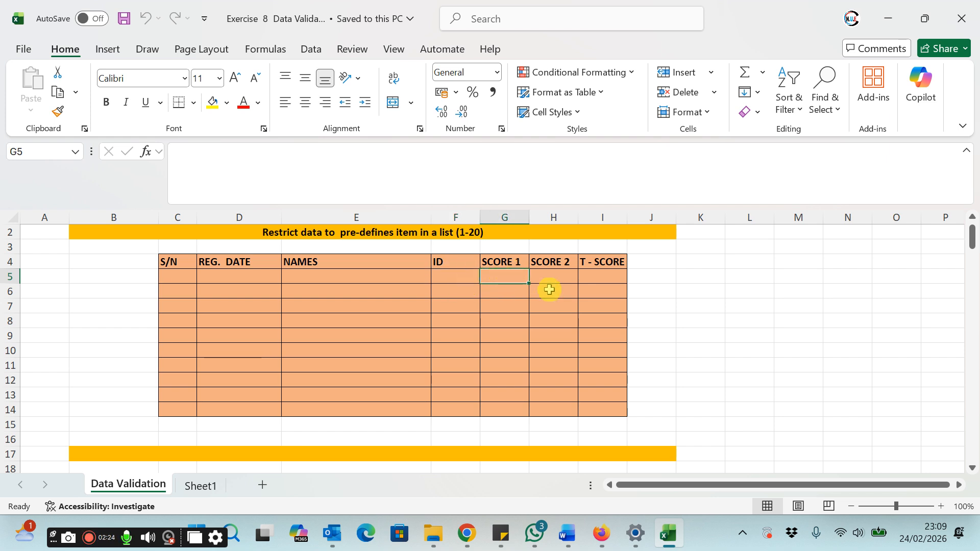
pyautogui.click(557, 276)
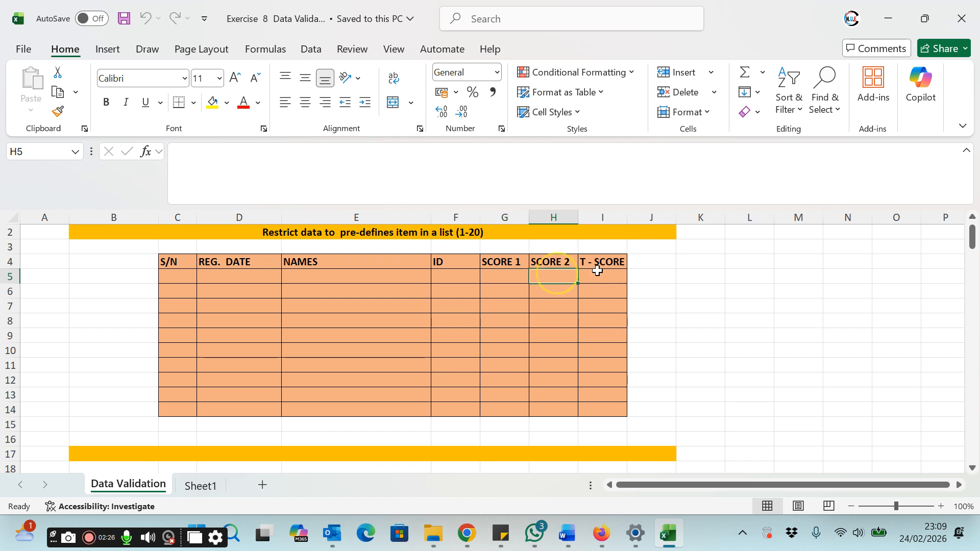
pyautogui.click(605, 278)
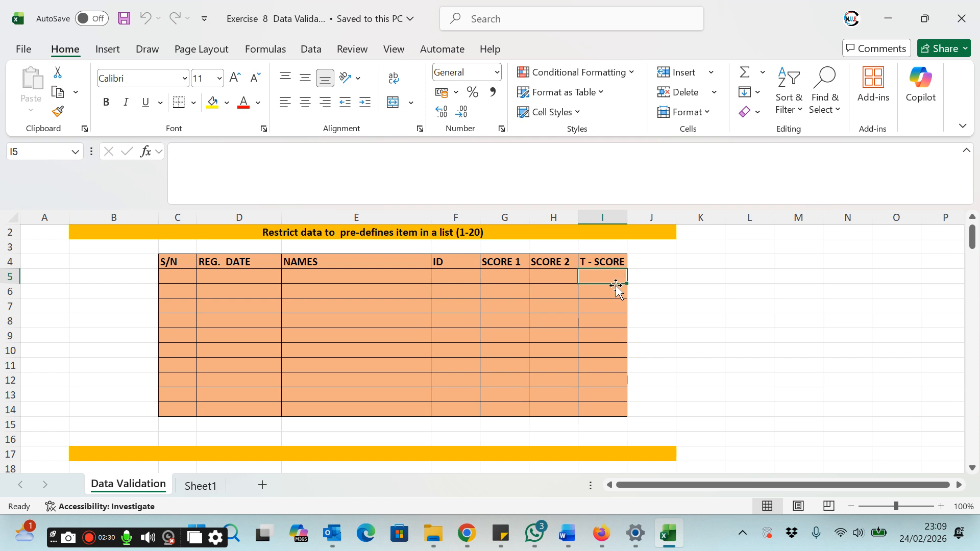
pyautogui.scroll(-2, 385, 304)
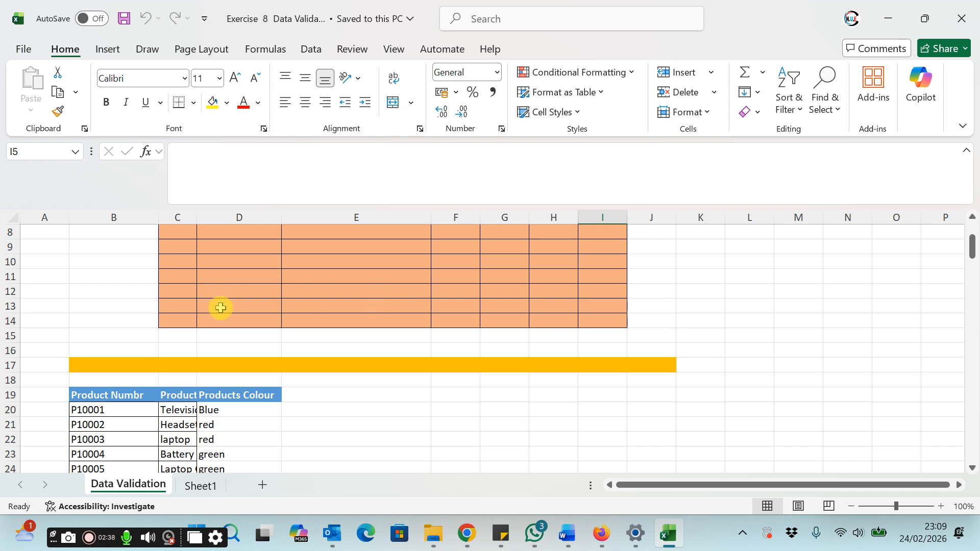
pyautogui.scroll(1, 230, 314)
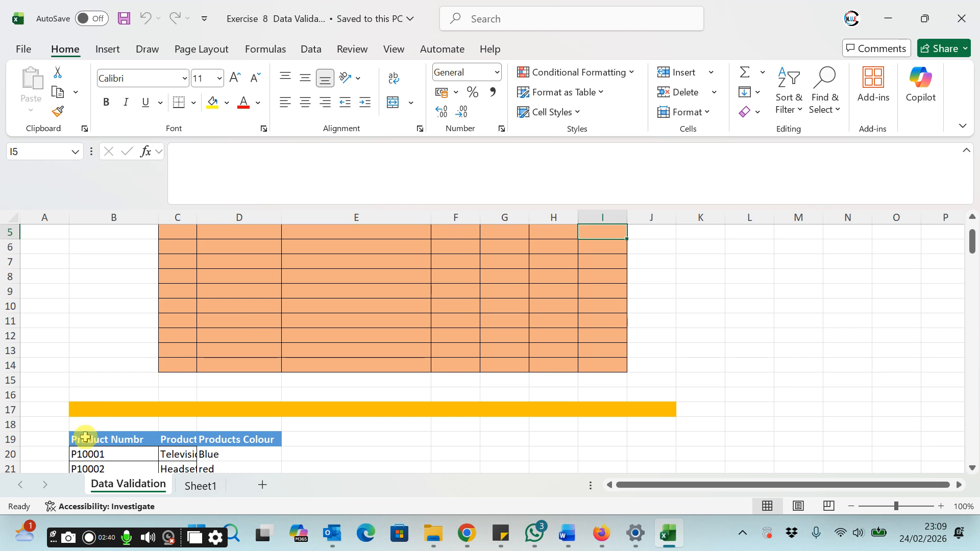
# Step: Rename the product list's first two headers in B19 and C19 to ID and NAME
pyautogui.click(101, 439)
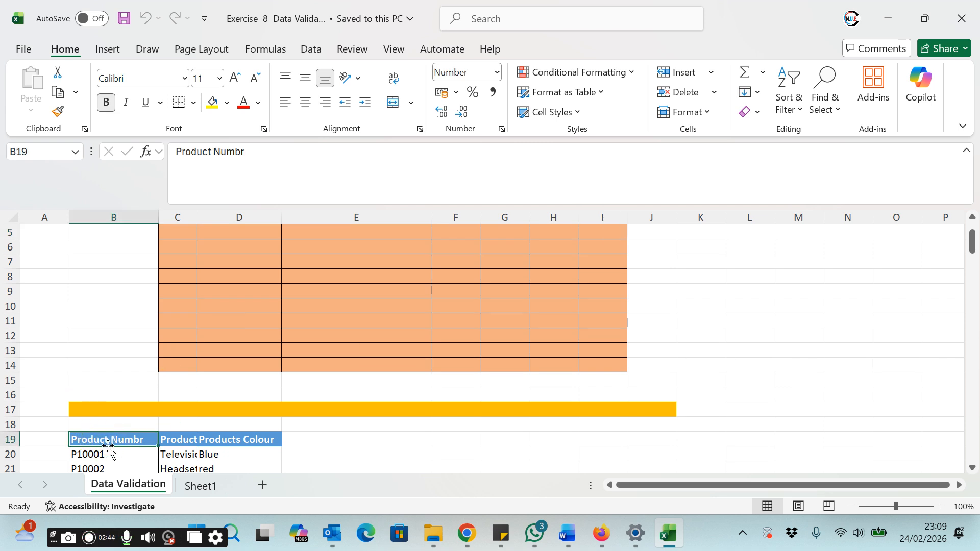
pyautogui.write('ID')
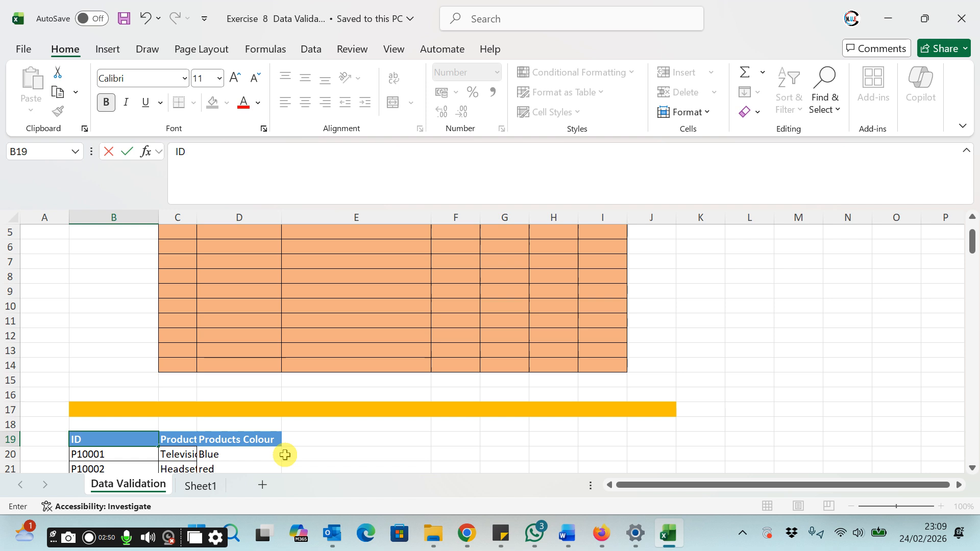
pyautogui.click(314, 437)
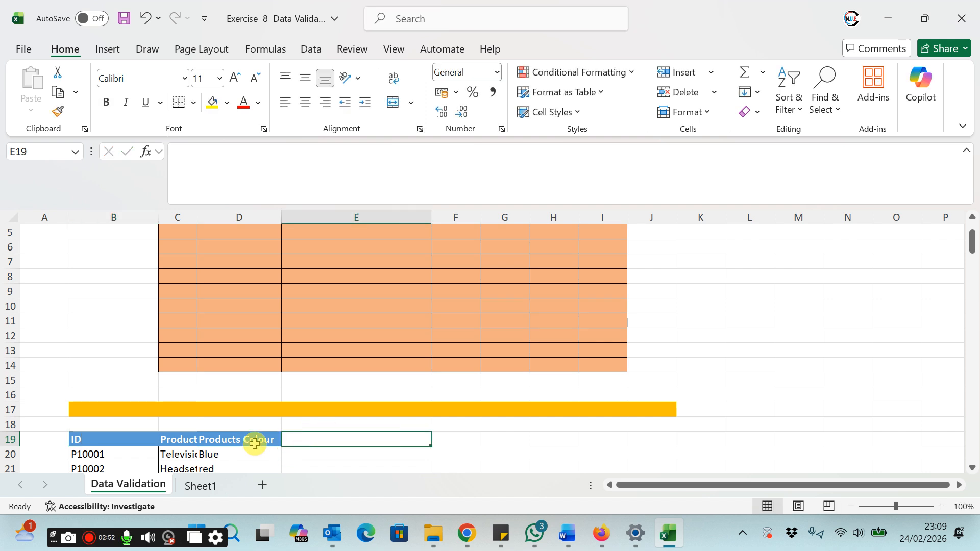
pyautogui.click(251, 441)
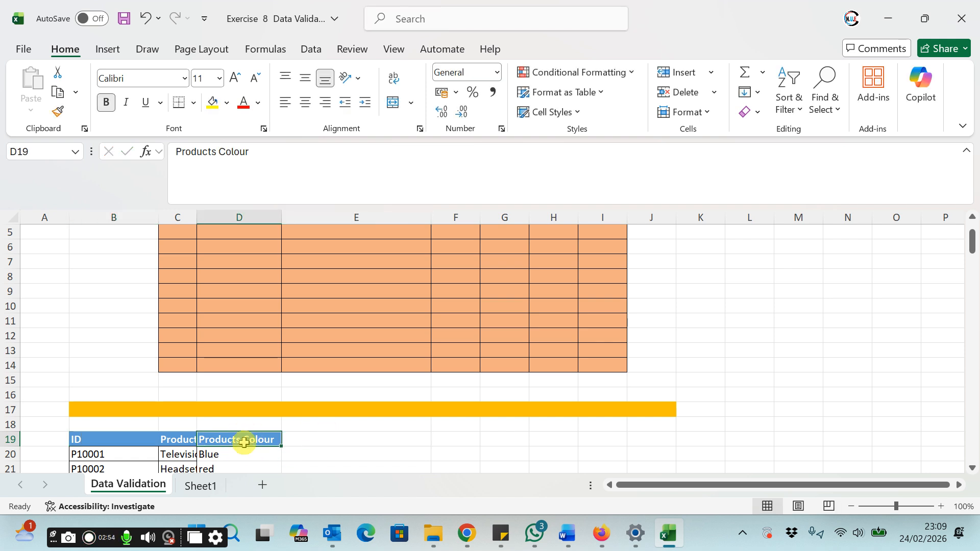
pyautogui.click(177, 440)
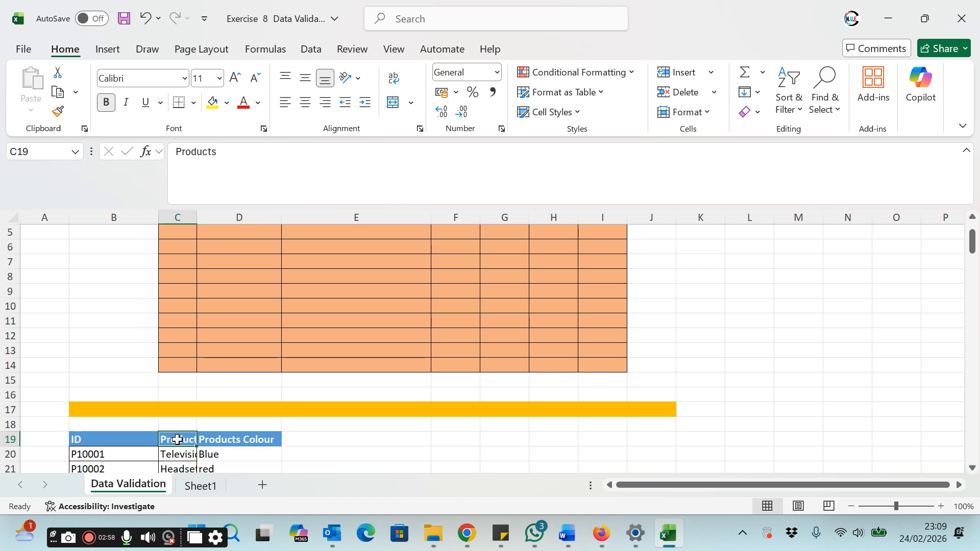
pyautogui.write('NAME')
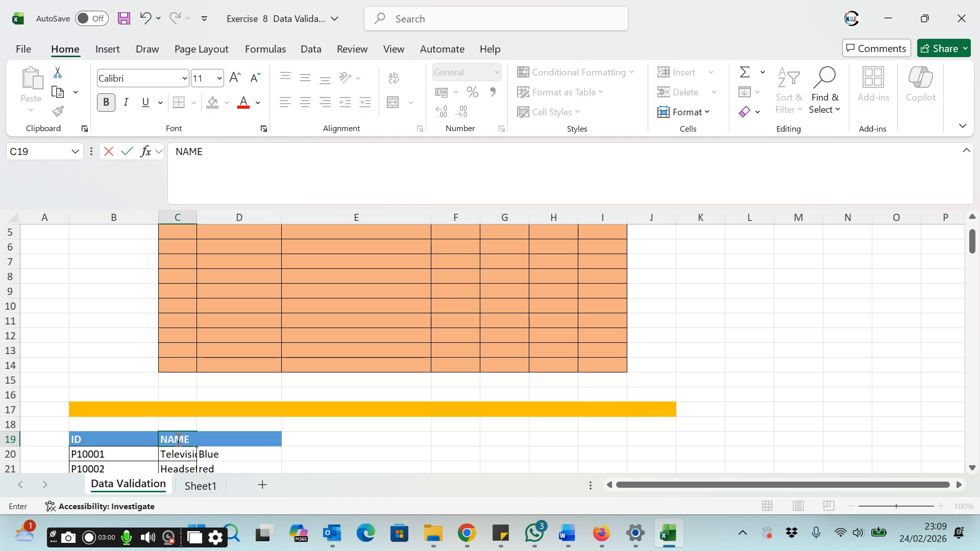
pyautogui.press('Return')
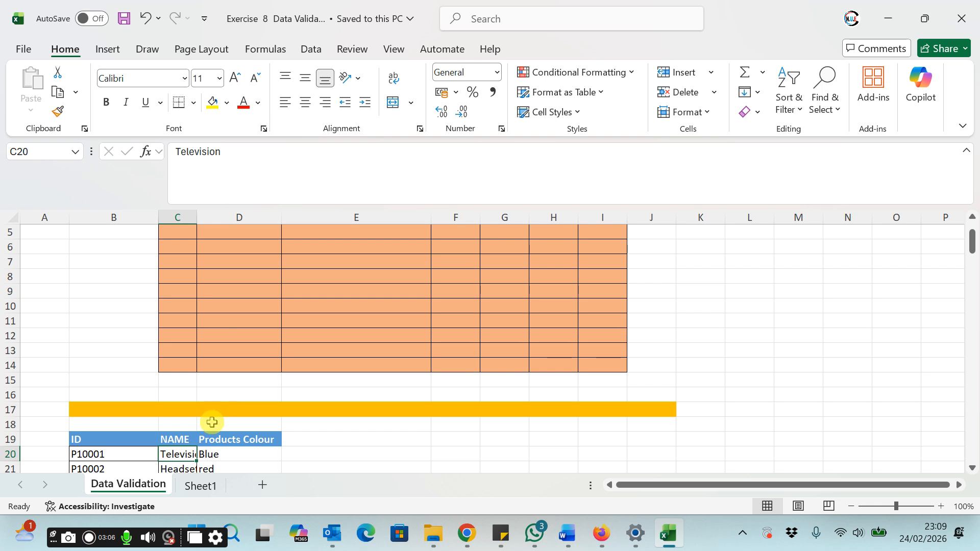
# Step: Scroll through the product list below the table to review its ID and NAME entries
pyautogui.scroll(-2, 212, 422)
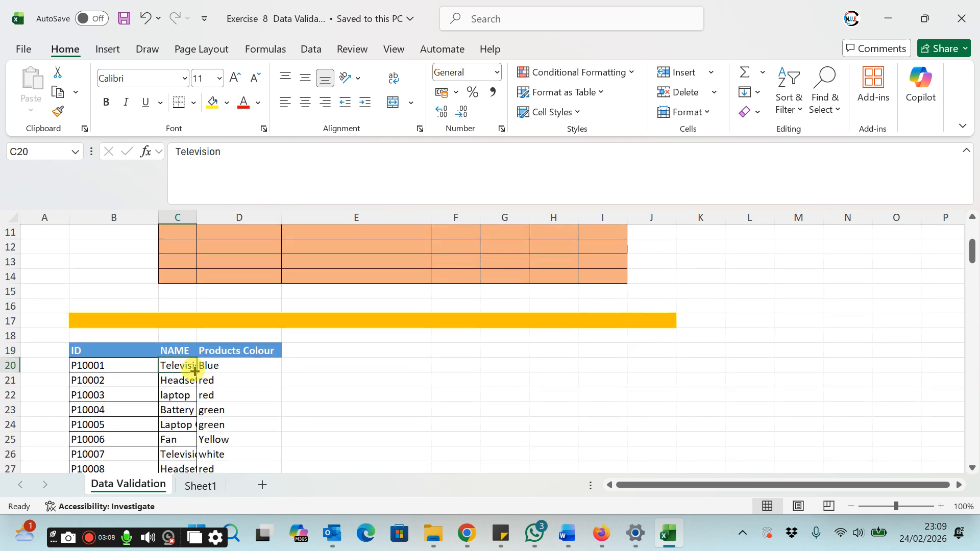
pyautogui.scroll(-1, 195, 371)
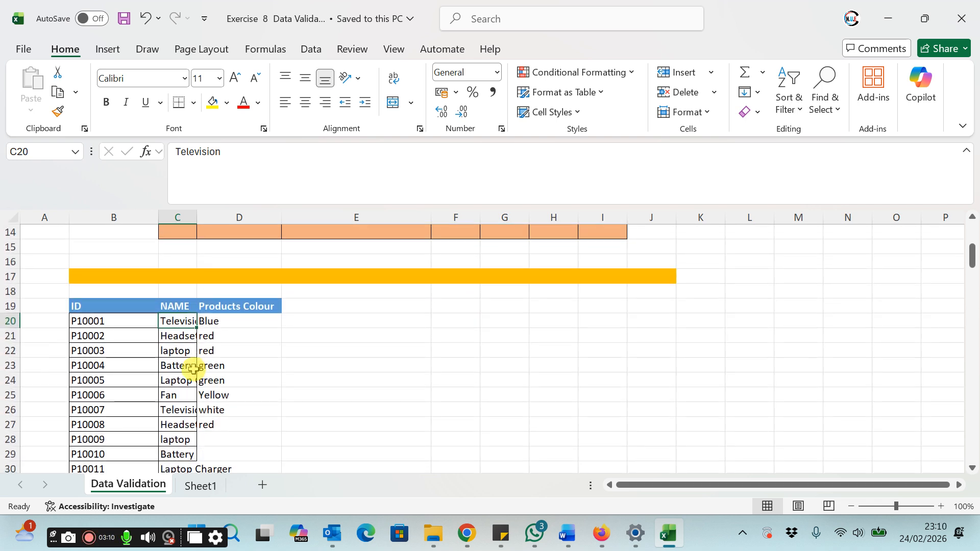
pyautogui.scroll(-1, 193, 370)
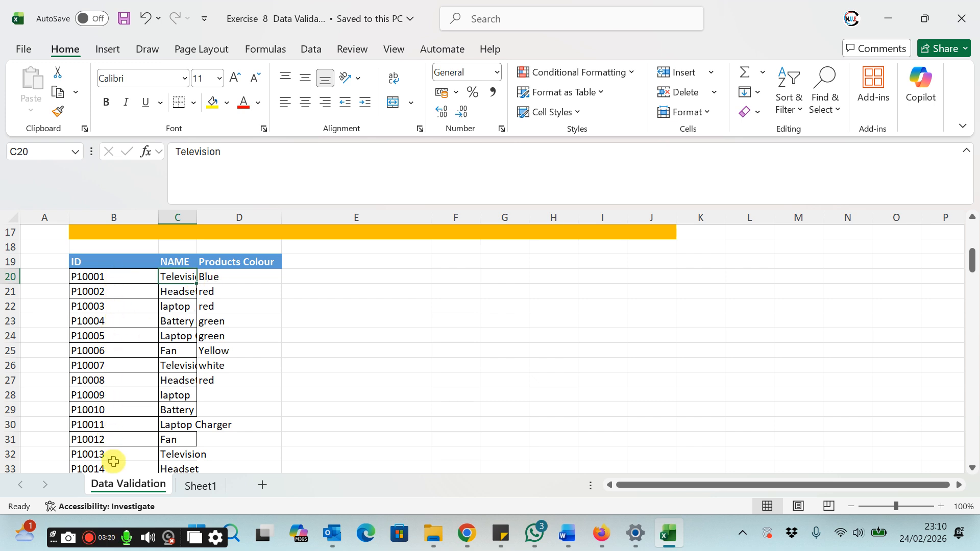
pyautogui.scroll(-14, 197, 423)
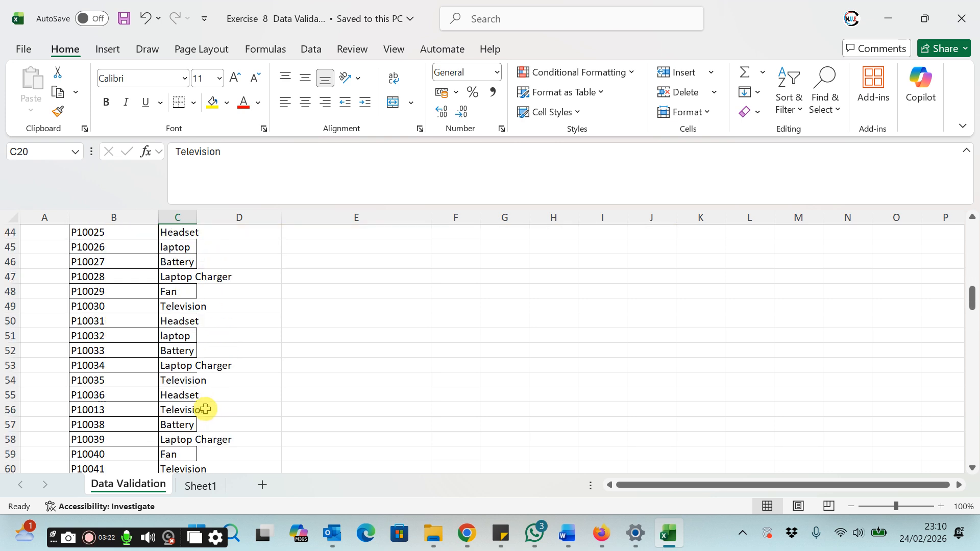
pyautogui.scroll(19, 206, 409)
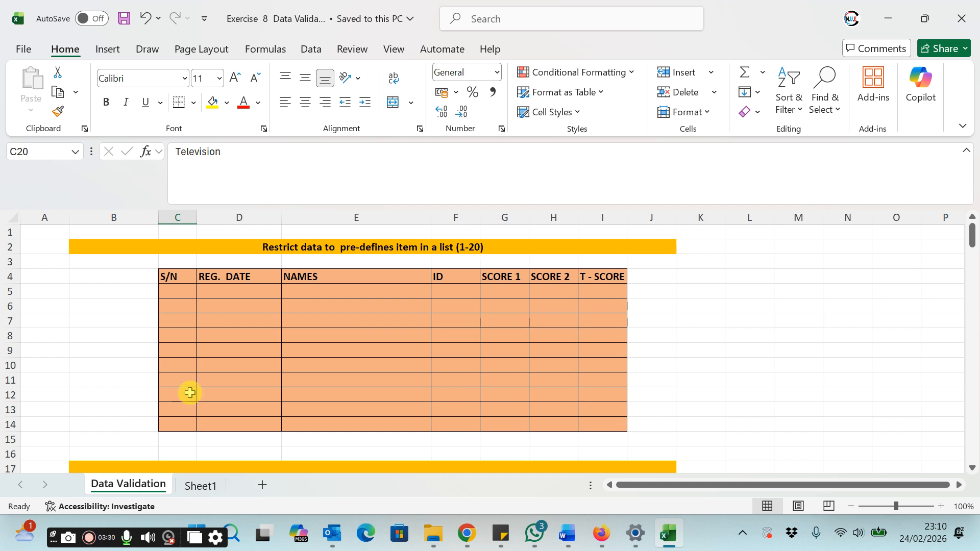
# Step: Open Data Validation for the S/N entry cells C5 to C14
pyautogui.click(185, 289)
pyautogui.moveTo(185, 290); pyautogui.dragTo(180, 397)
pyautogui.moveTo(175, 423); pyautogui.dragTo(175, 424)
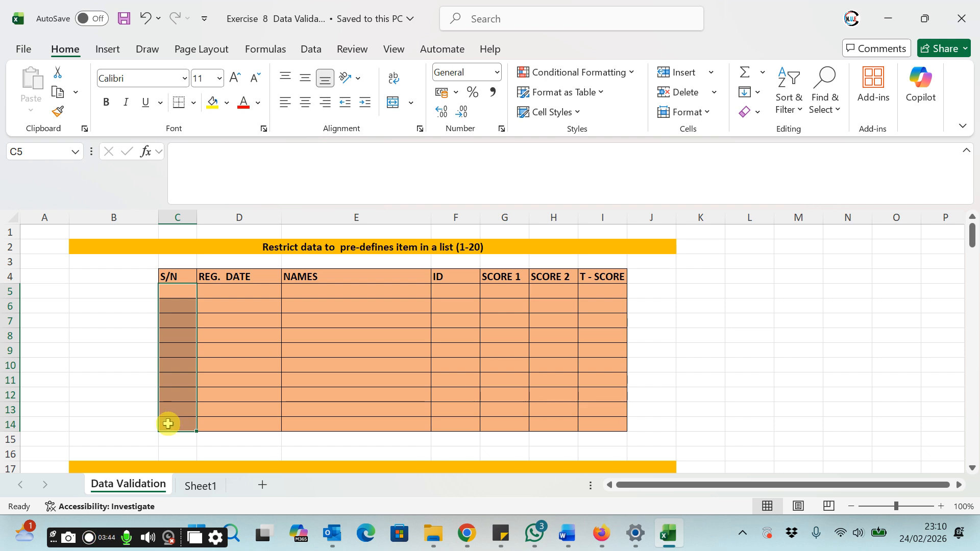
pyautogui.click(183, 218)
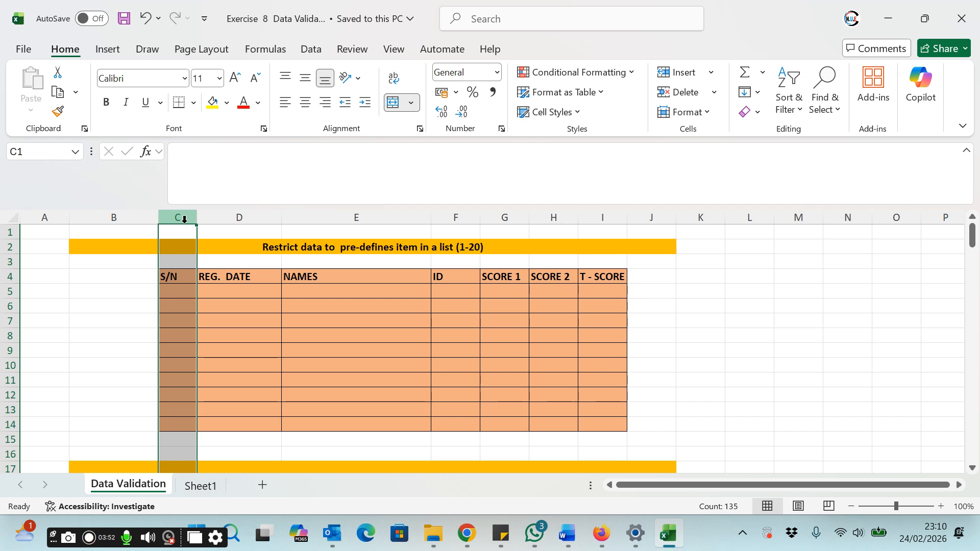
pyautogui.click(174, 290)
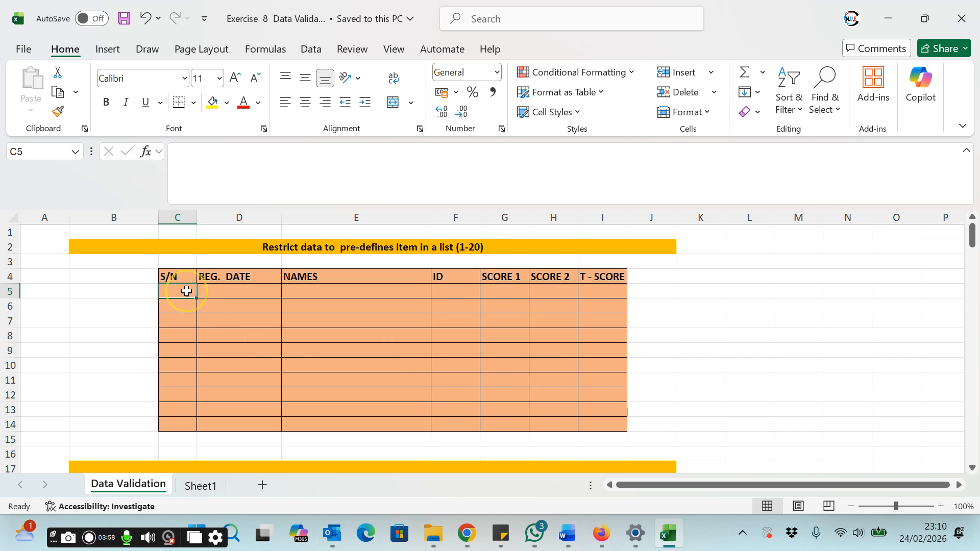
pyautogui.moveTo(189, 288); pyautogui.dragTo(165, 426)
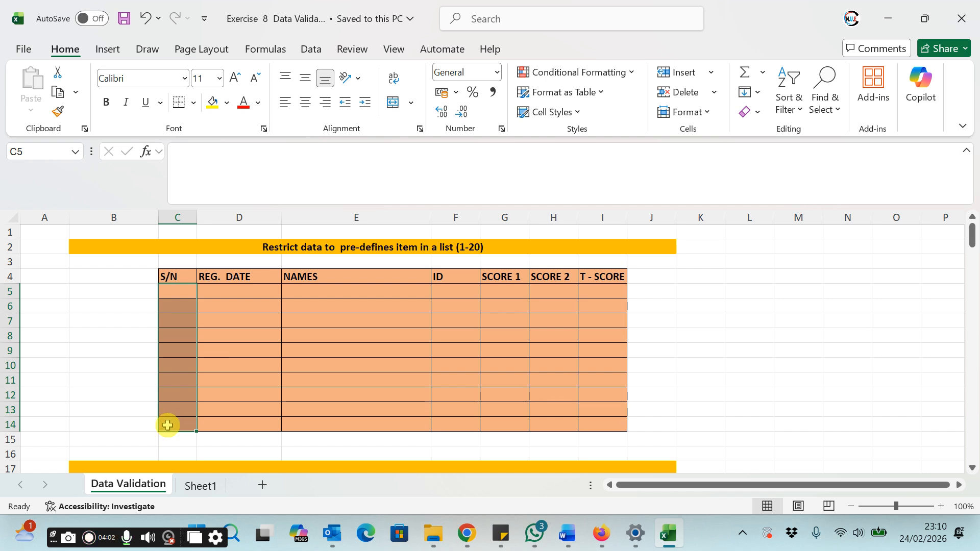
pyautogui.click(176, 423)
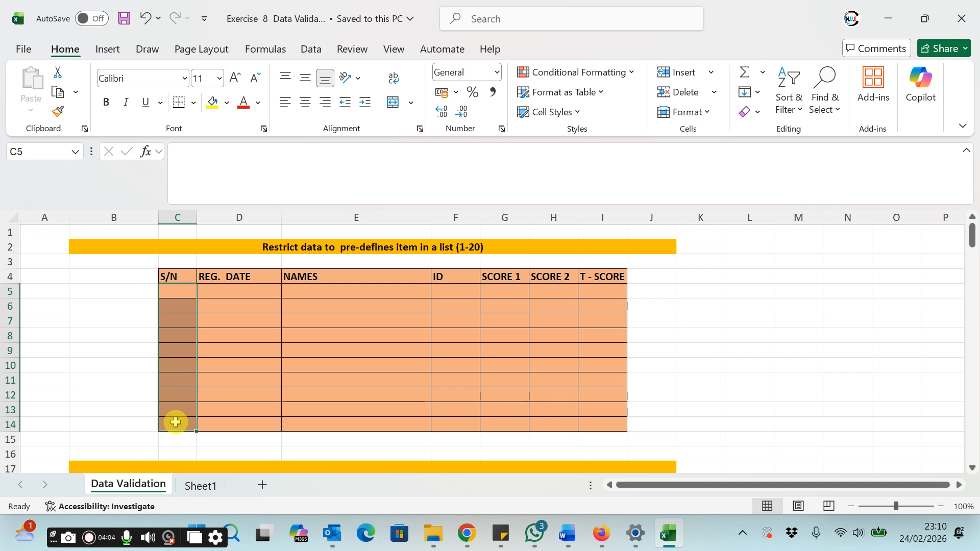
pyautogui.click(310, 49)
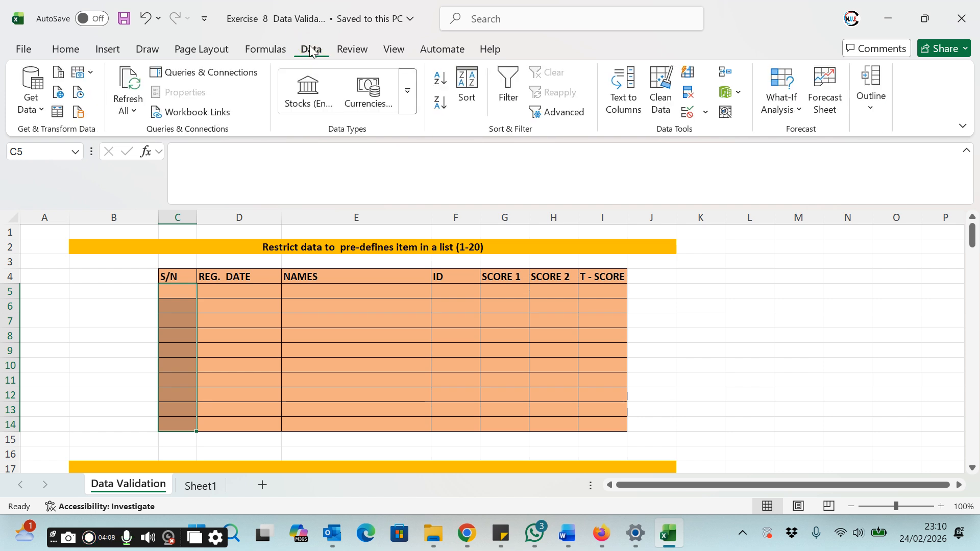
pyautogui.click(312, 51)
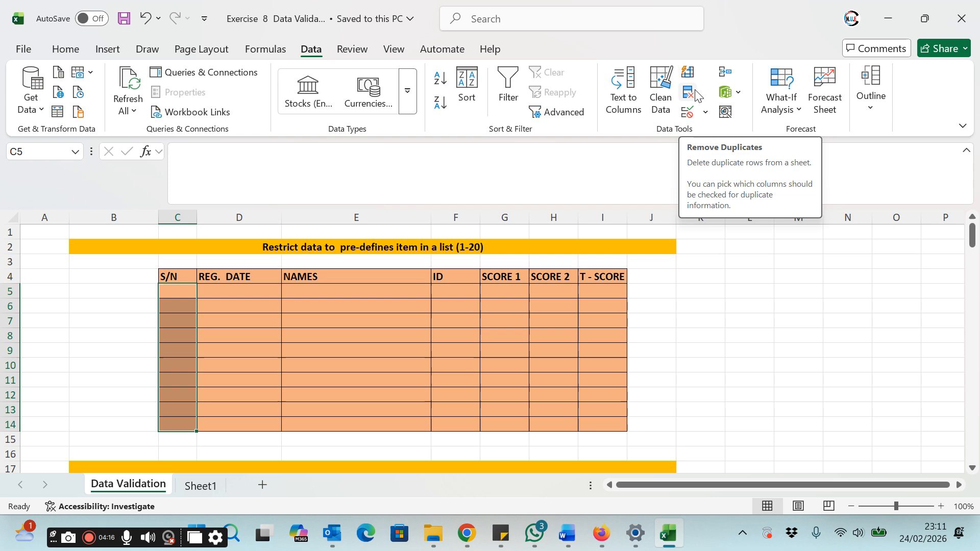
pyautogui.click(693, 114)
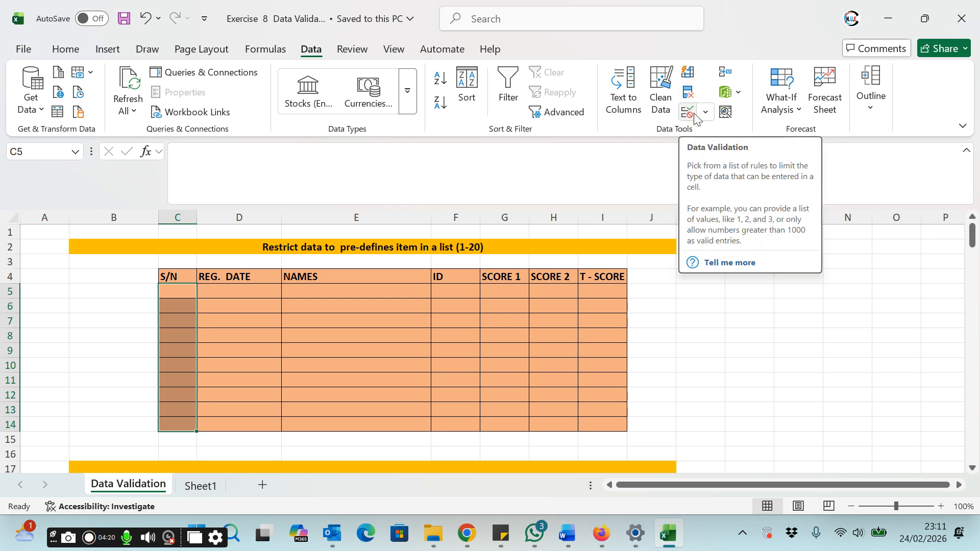
pyautogui.click(695, 116)
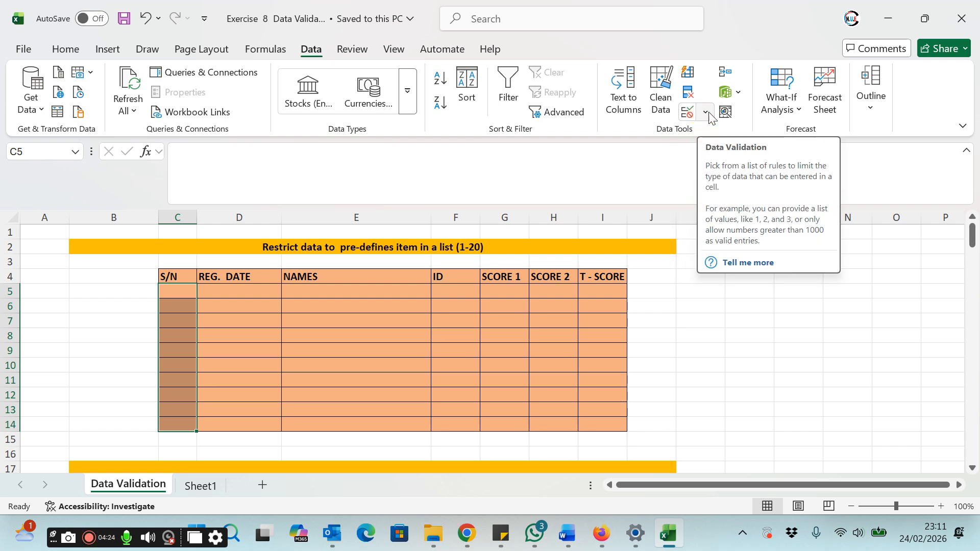
pyautogui.click(707, 113)
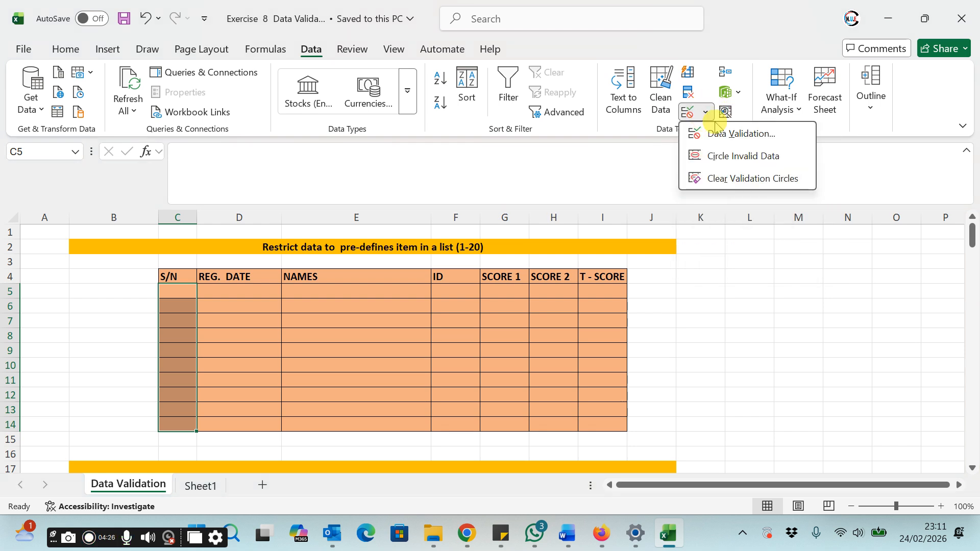
pyautogui.click(733, 162)
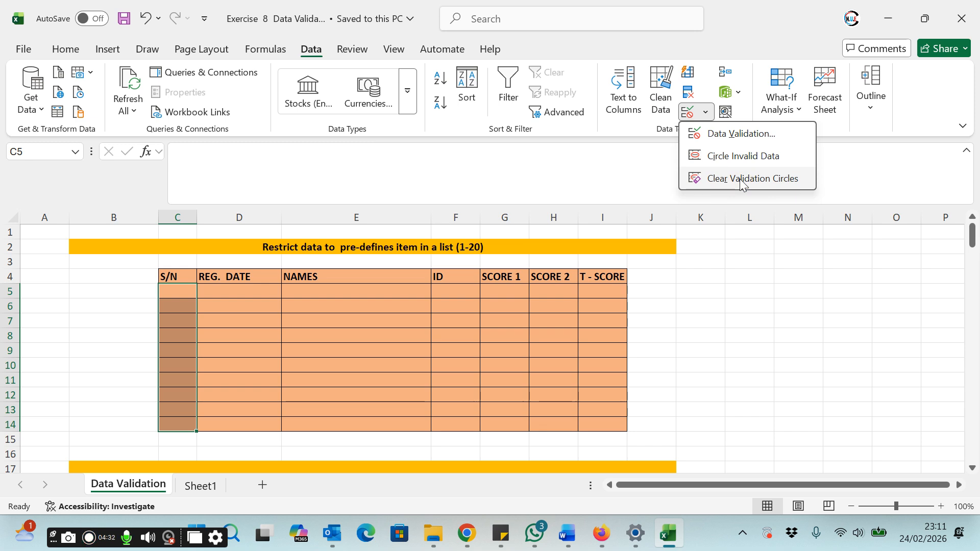
pyautogui.click(742, 140)
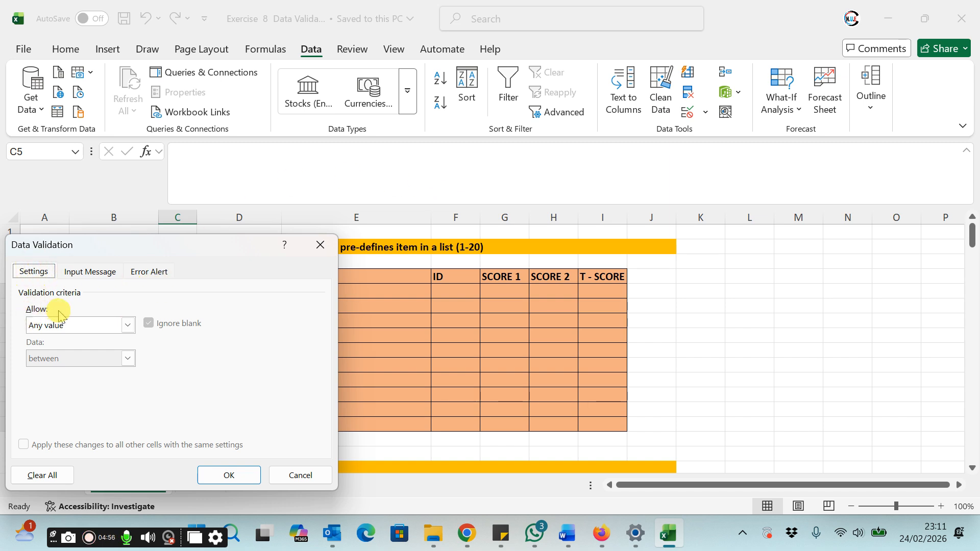
# Step: Allow only whole numbers between a minimum of 10 and a maximum of 40
pyautogui.click(127, 327)
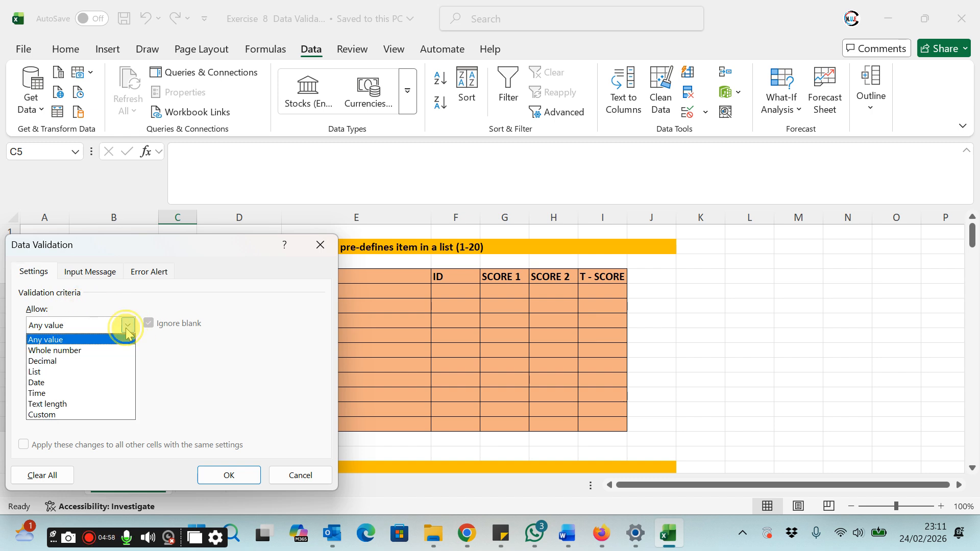
pyautogui.click(80, 351)
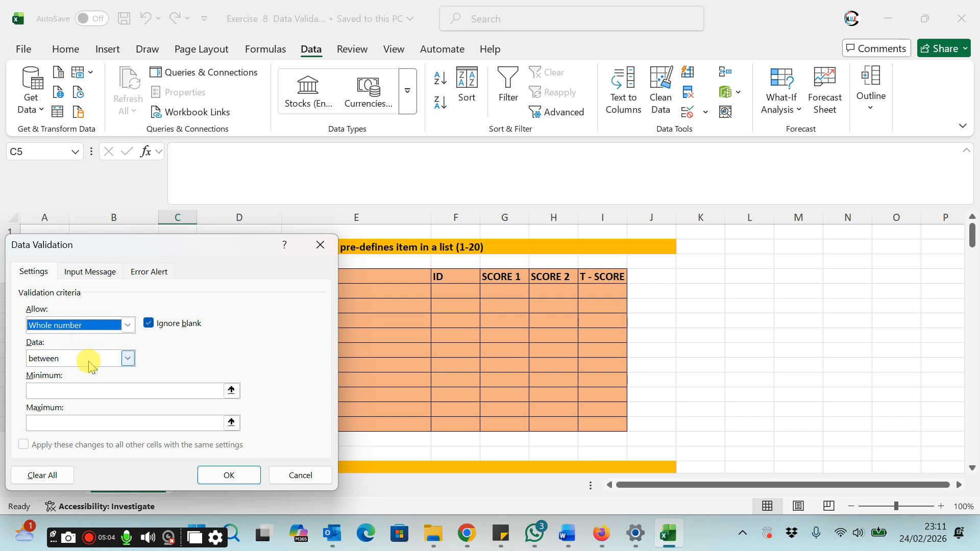
pyautogui.click(45, 390)
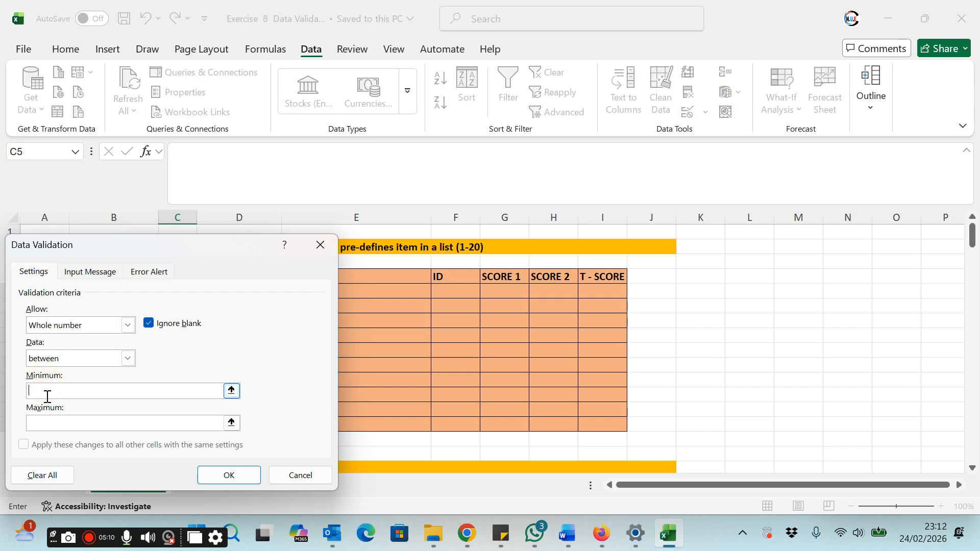
pyautogui.write('10')
pyautogui.click(47, 423)
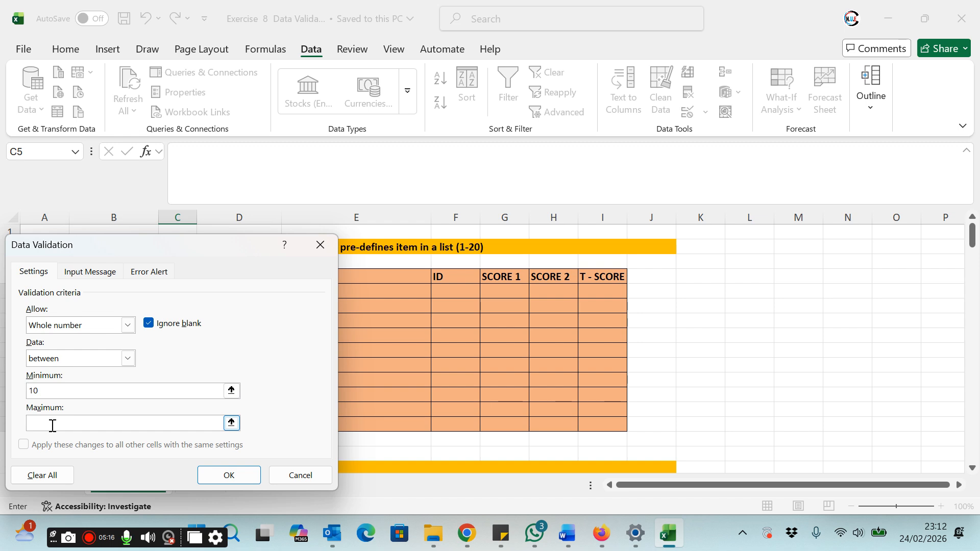
pyautogui.write('40')
# Step: Set the Stop error alert title to TYPE OF DATA
pyautogui.click(97, 278)
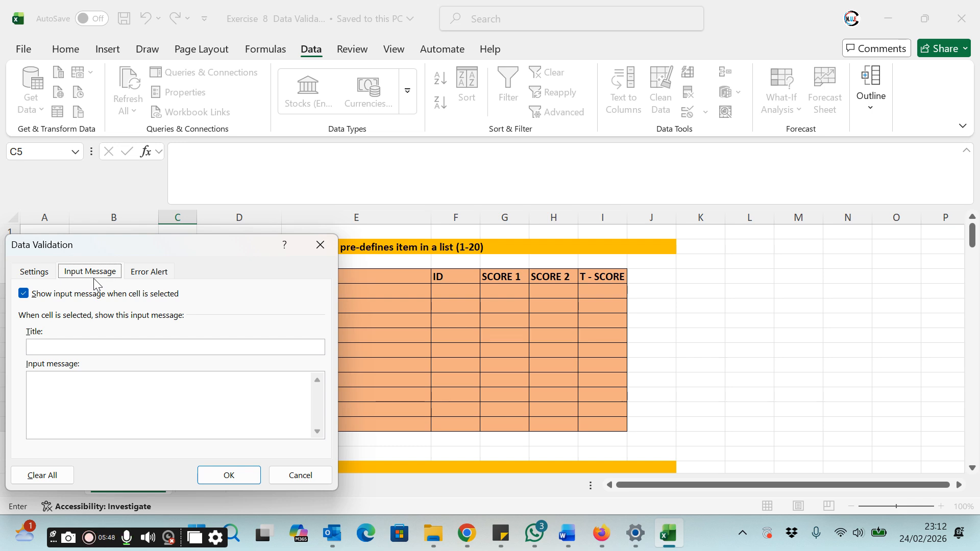
pyautogui.click(149, 271)
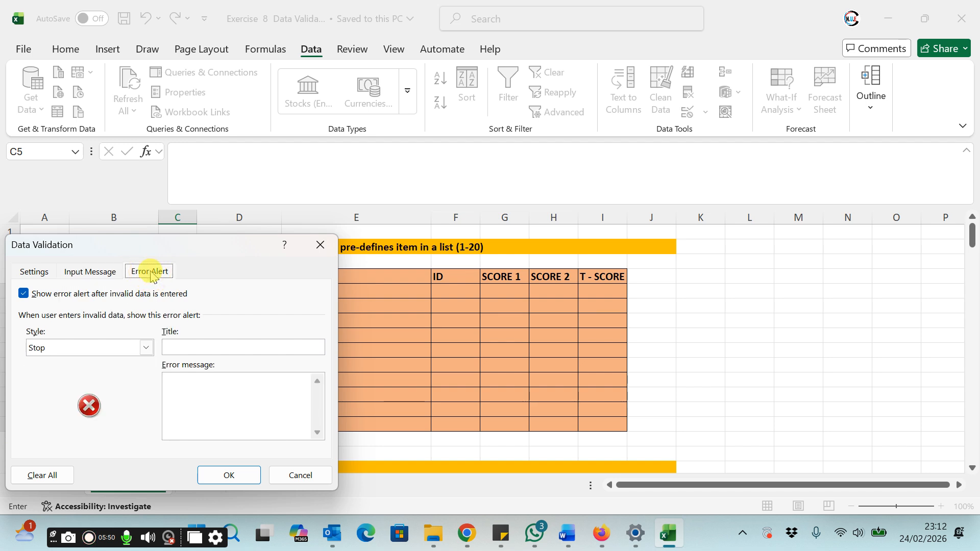
pyautogui.click(150, 276)
pyautogui.click(150, 275)
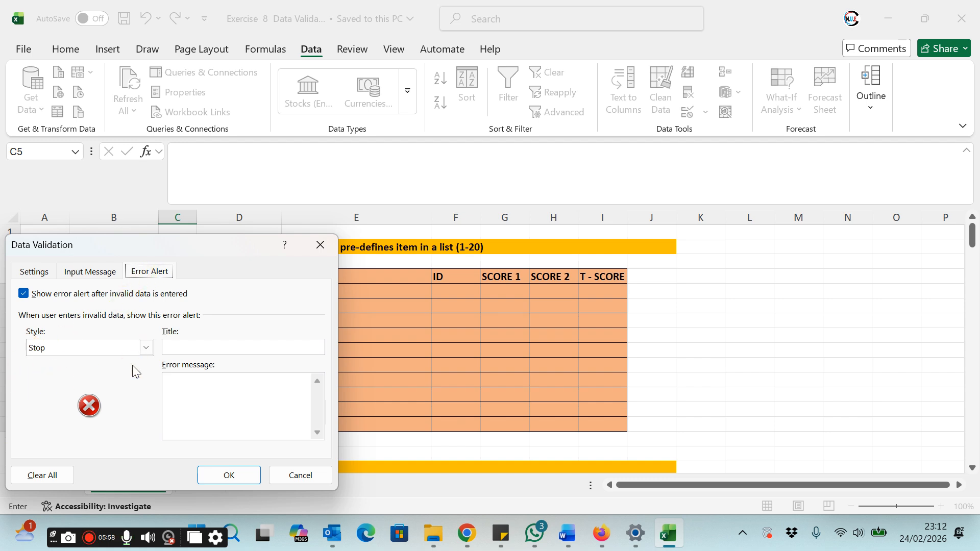
pyautogui.click(189, 349)
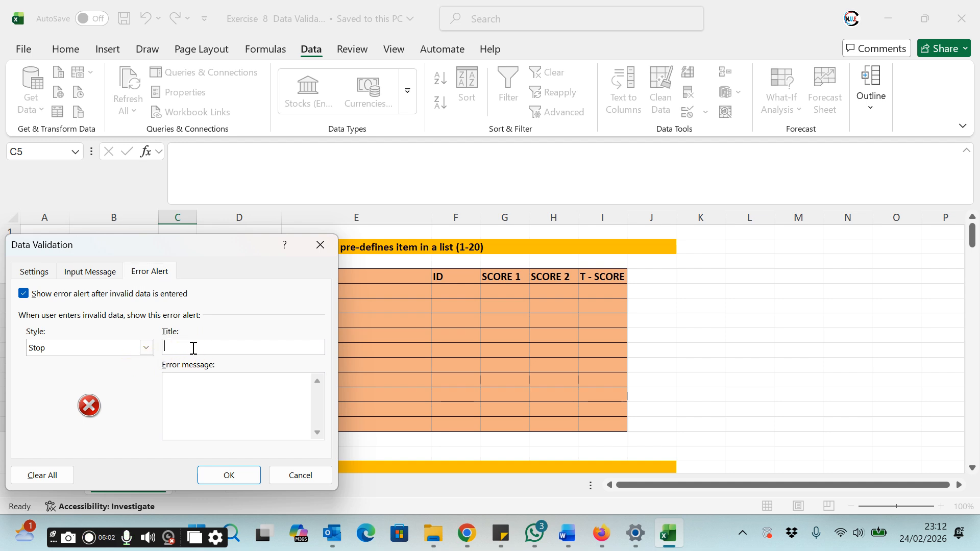
pyautogui.write('tY')
pyautogui.press('BackSpace')
pyautogui.press('BackSpace')
pyautogui.write('P')
pyautogui.press('BackSpace')
pyautogui.write('TYPE OF DATA')
pyautogui.click(193, 344)
pyautogui.click(191, 388)
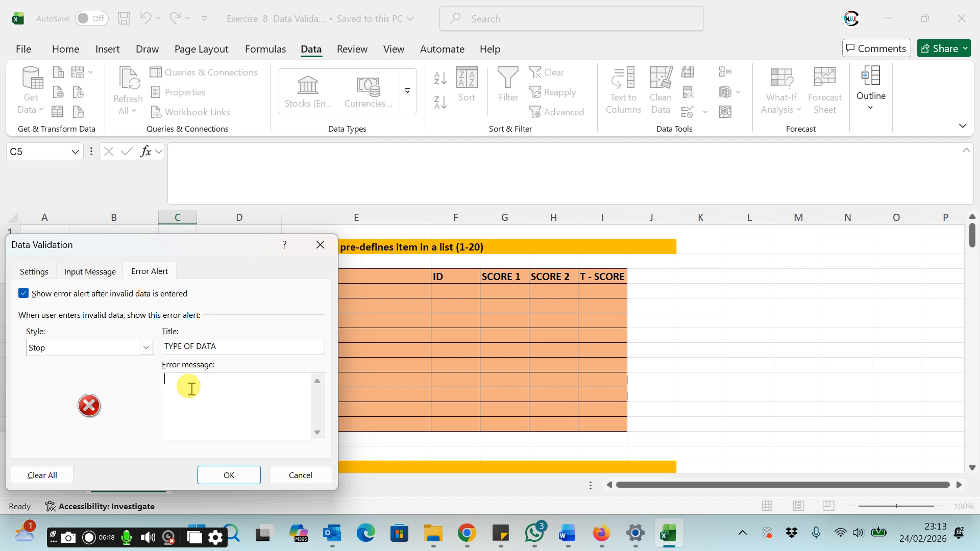
# Step: Enter the error message ENTER NUMBER BETWEEN 10 TO 20 ONLY and apply the validation
pyautogui.write('E')
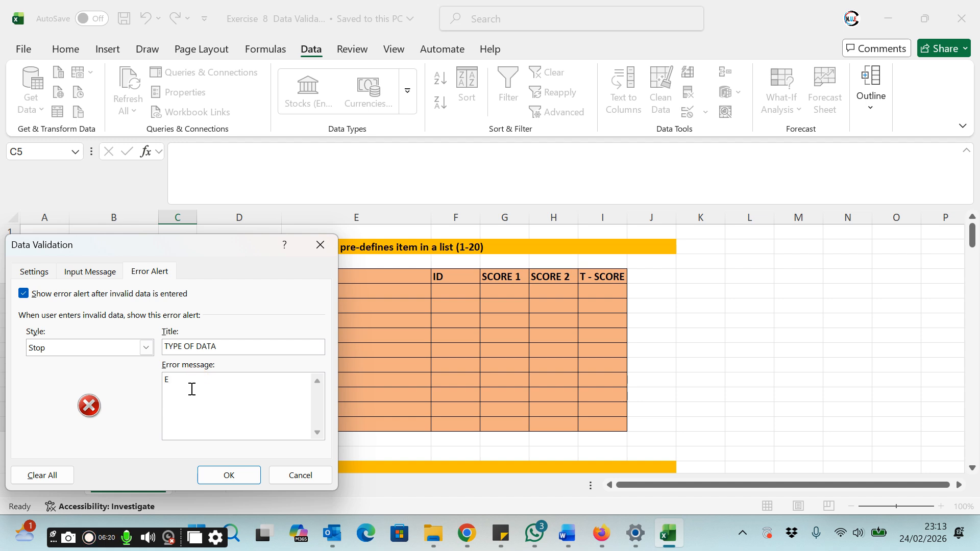
pyautogui.write('NTER NUMBER BETWEEN 10 TO ')
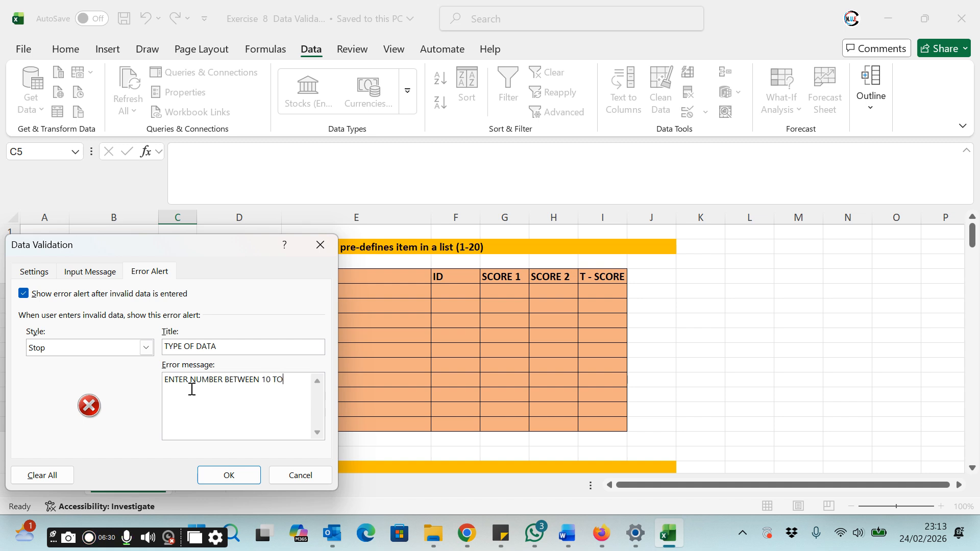
pyautogui.write('20 ONLY')
pyautogui.click(220, 473)
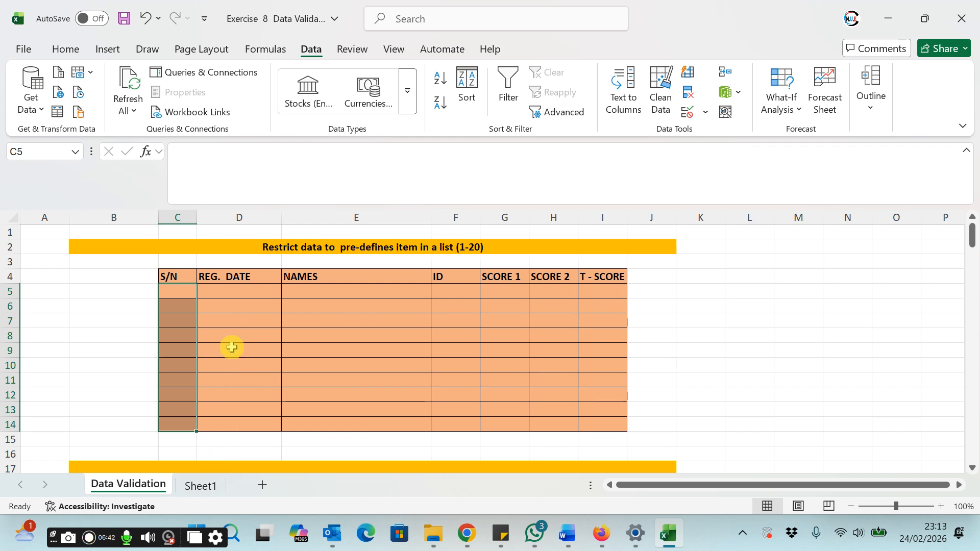
# Step: Try entering 1 in the first S/N cell C5 and retry the entry
pyautogui.click(230, 321)
pyautogui.click(180, 293)
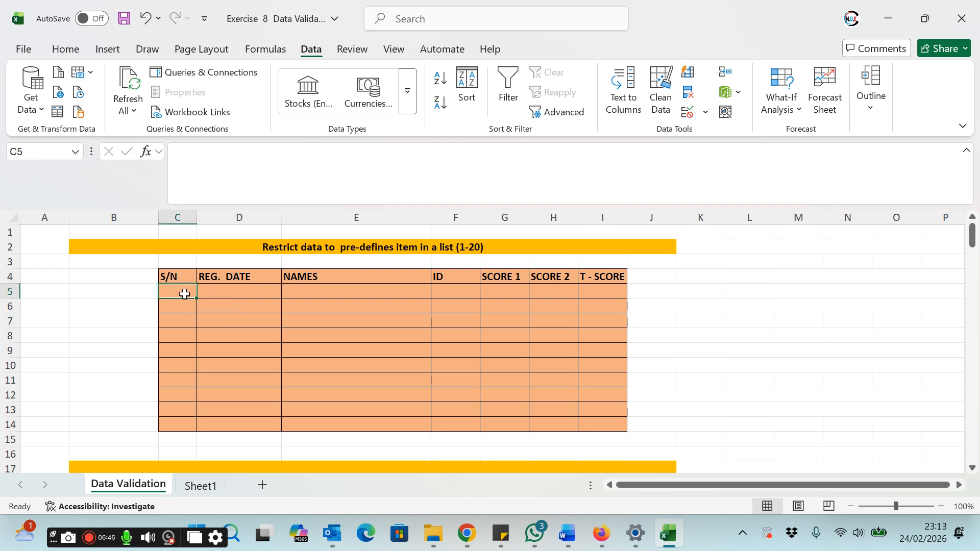
pyautogui.write('1')
pyautogui.press('Return')
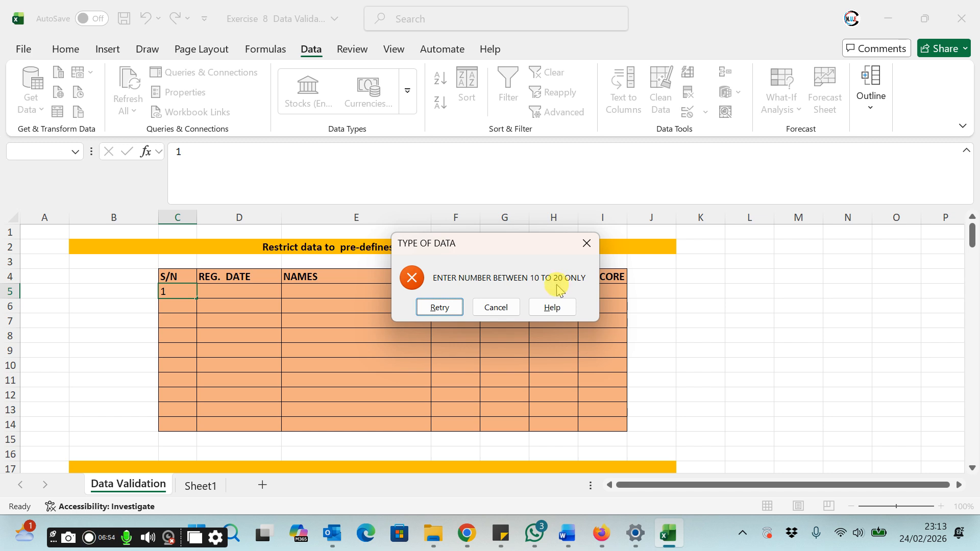
pyautogui.click(438, 306)
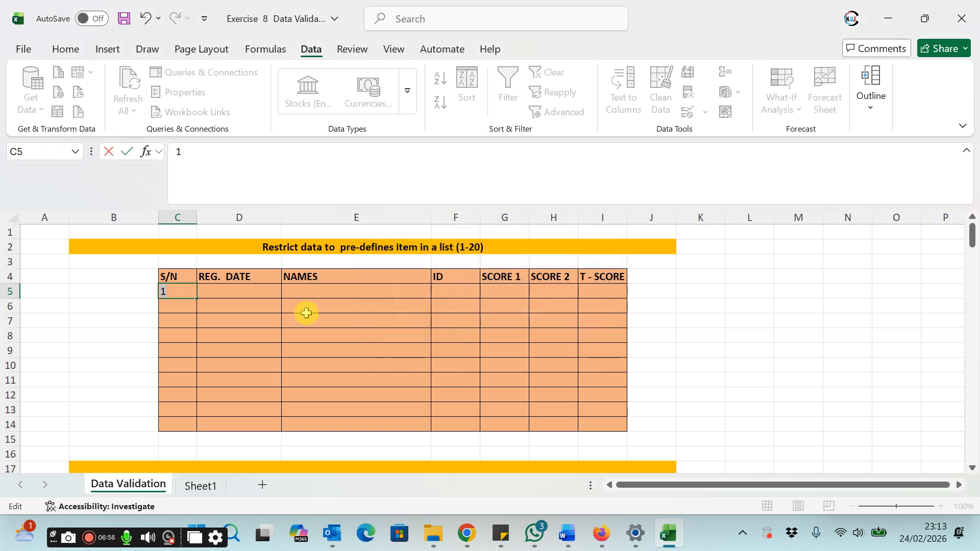
# Step: Enter the serial numbers 11, 14, 17 and 20 in S/N cells C5 to C8
pyautogui.write('11')
pyautogui.press('Return')
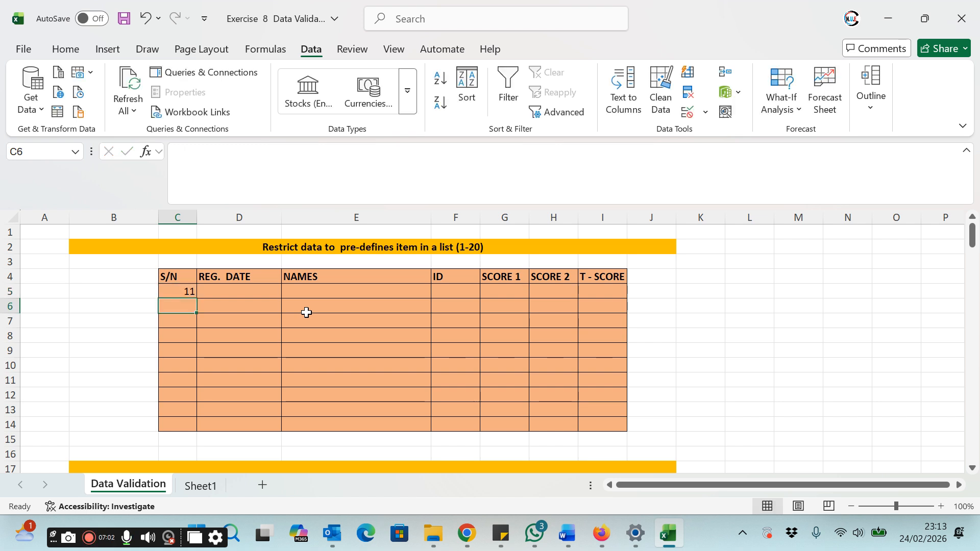
pyautogui.write('14')
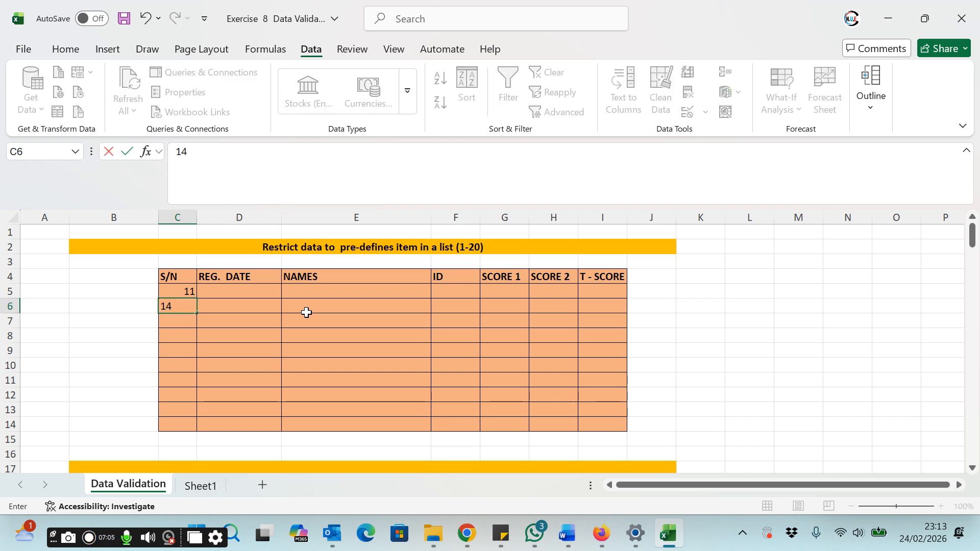
pyautogui.press('Return')
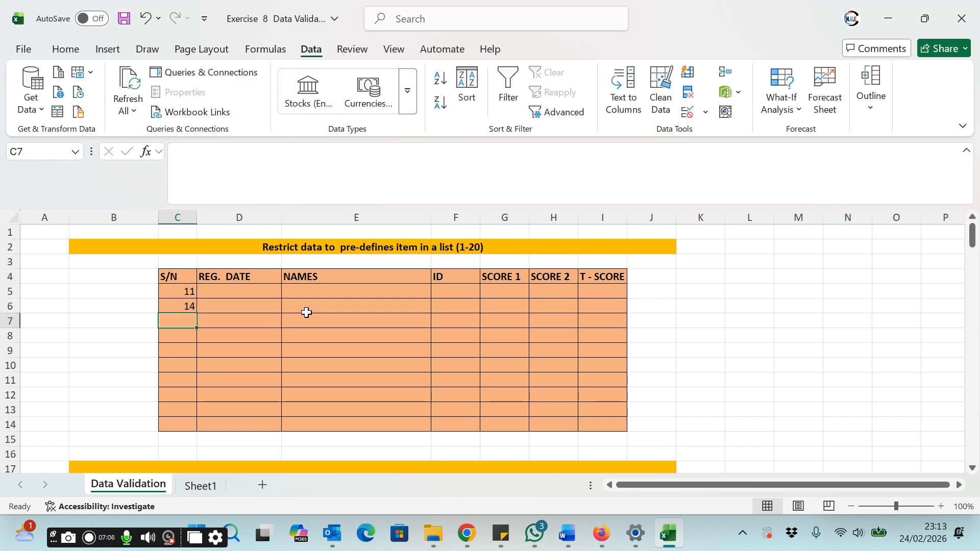
pyautogui.write('17')
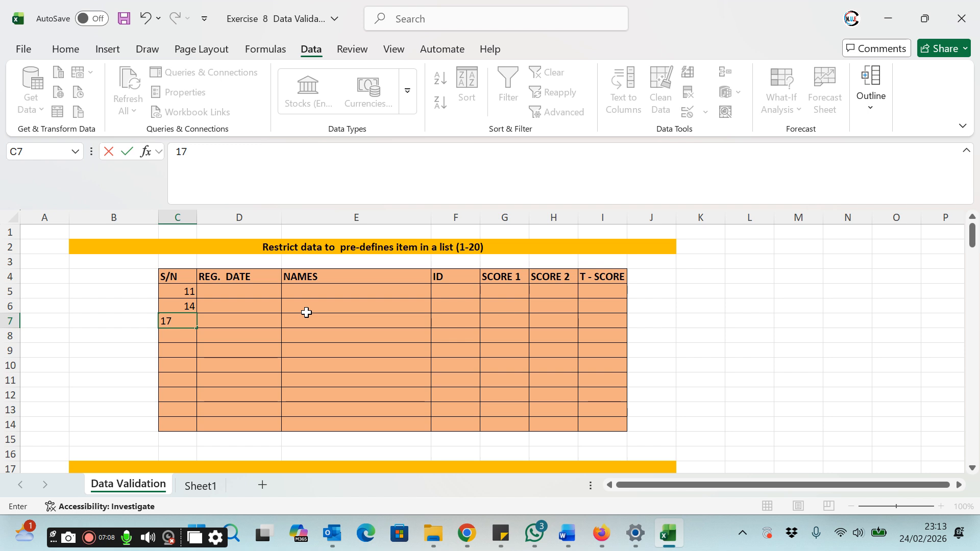
pyautogui.press('Return')
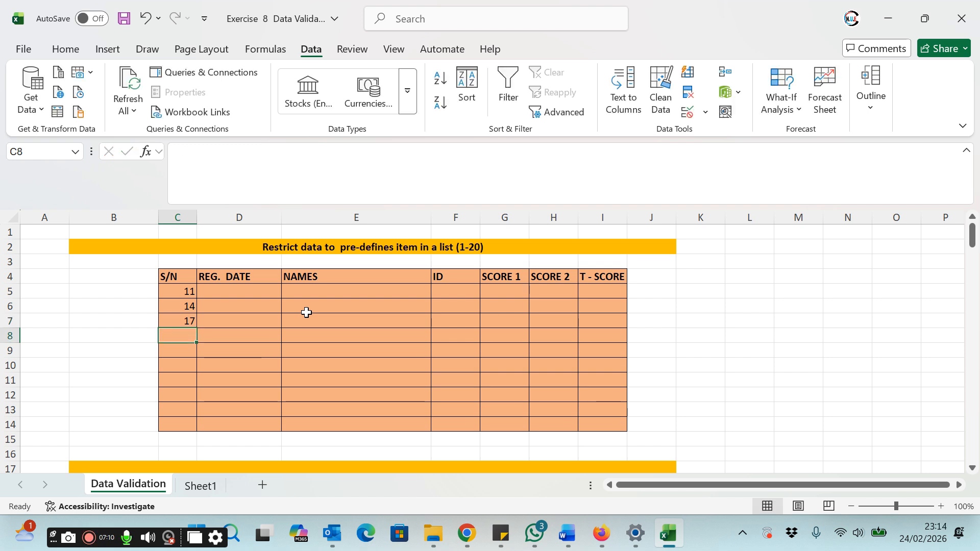
pyautogui.write('20')
pyautogui.press('Return')
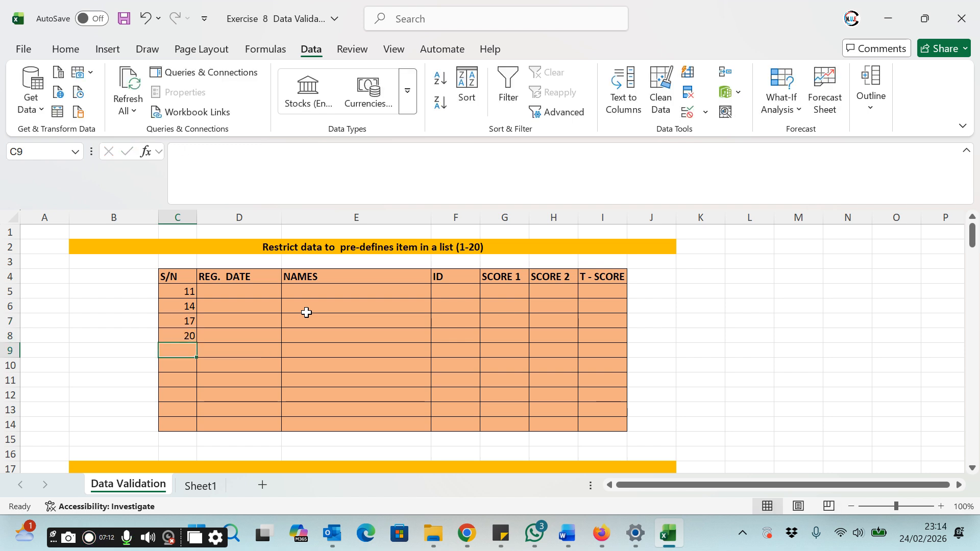
# Step: Enter the serial numbers 25, 24, 35 and 40 in S/N cells C9 to C12
pyautogui.write('25')
pyautogui.press('Return')
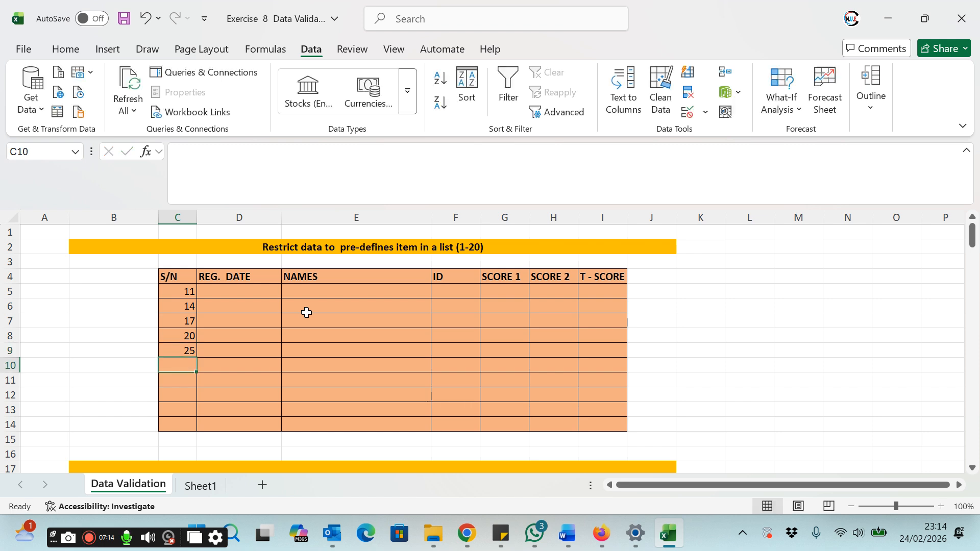
pyautogui.write('24')
pyautogui.press('Return')
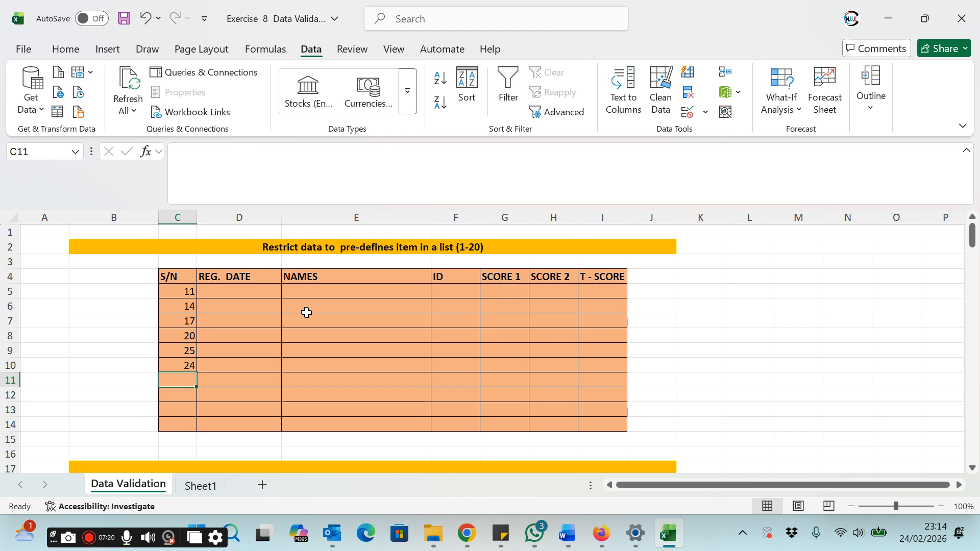
pyautogui.write('35')
pyautogui.press('Return')
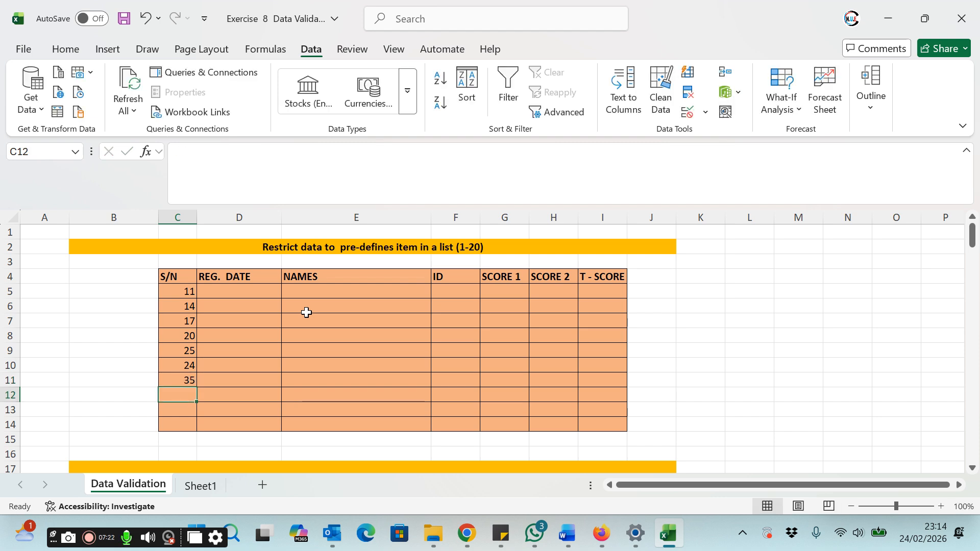
pyautogui.write('4')
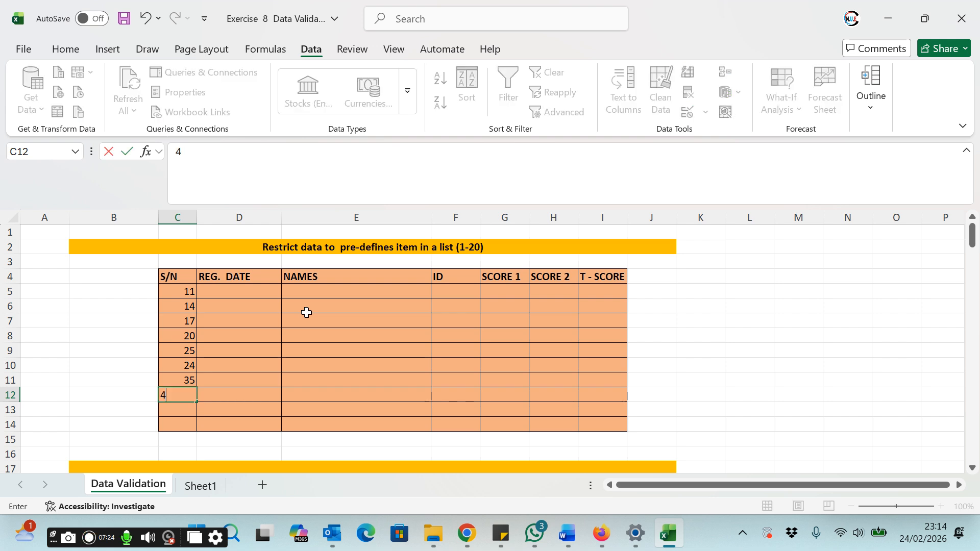
pyautogui.write('0')
pyautogui.press('Return')
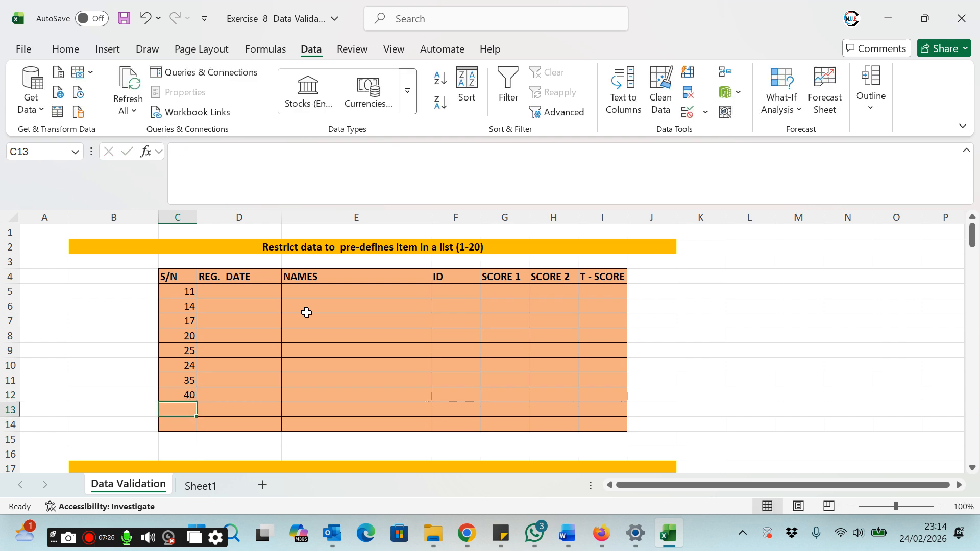
# Step: Try entering 50 in S/N cell C13 and retry the entry
pyautogui.write('50')
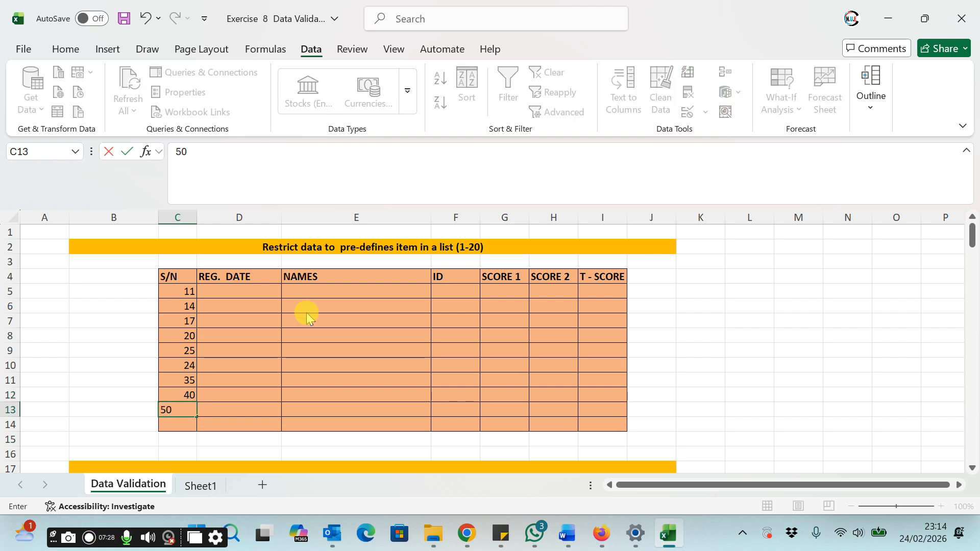
pyautogui.press('Return')
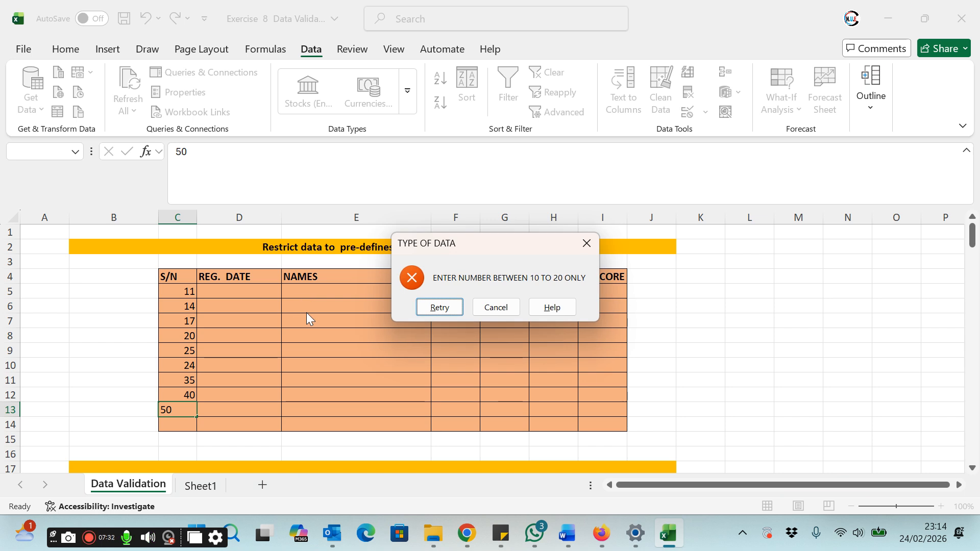
pyautogui.click(440, 307)
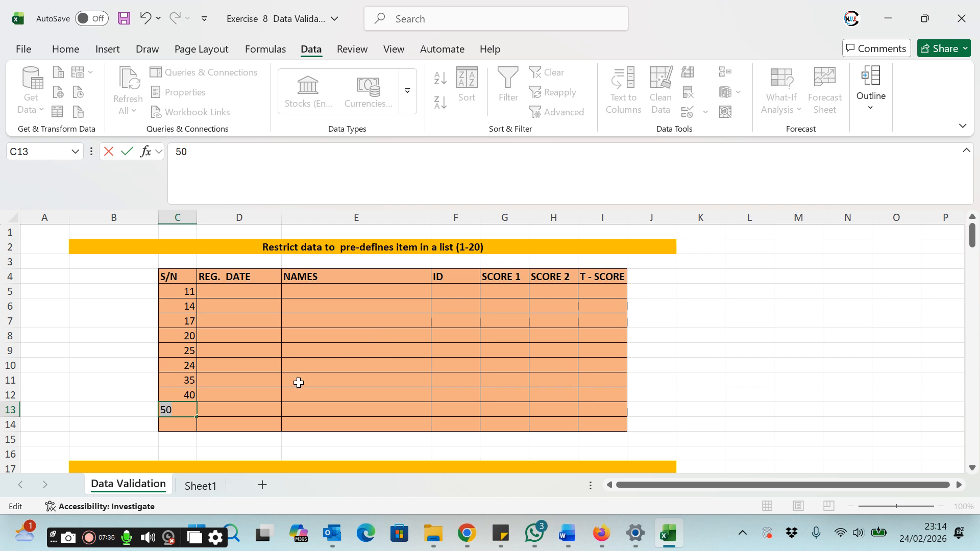
# Step: Enter 36 in cell C13 and 37 in cell C14 of the S/N column
pyautogui.write('36')
pyautogui.press('Return')
pyautogui.write('37')
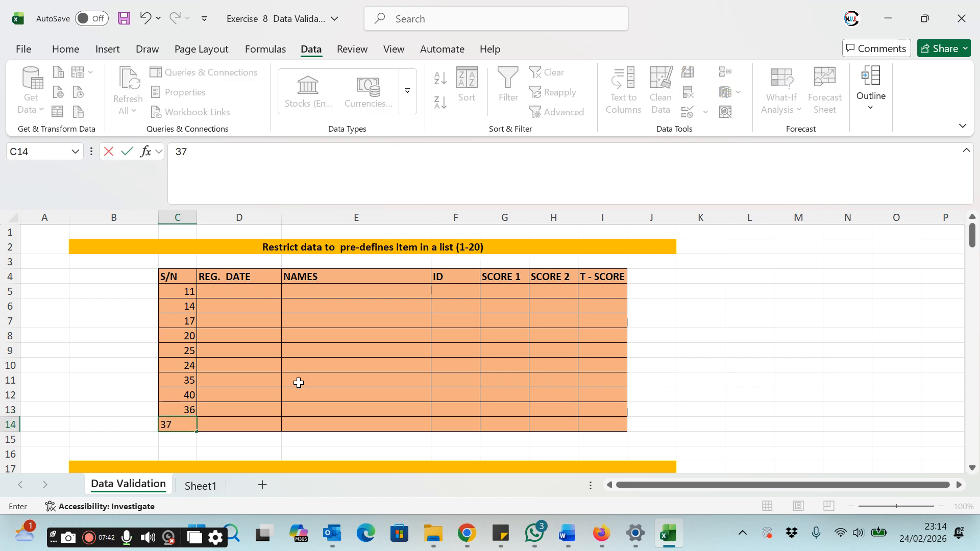
pyautogui.press('Return')
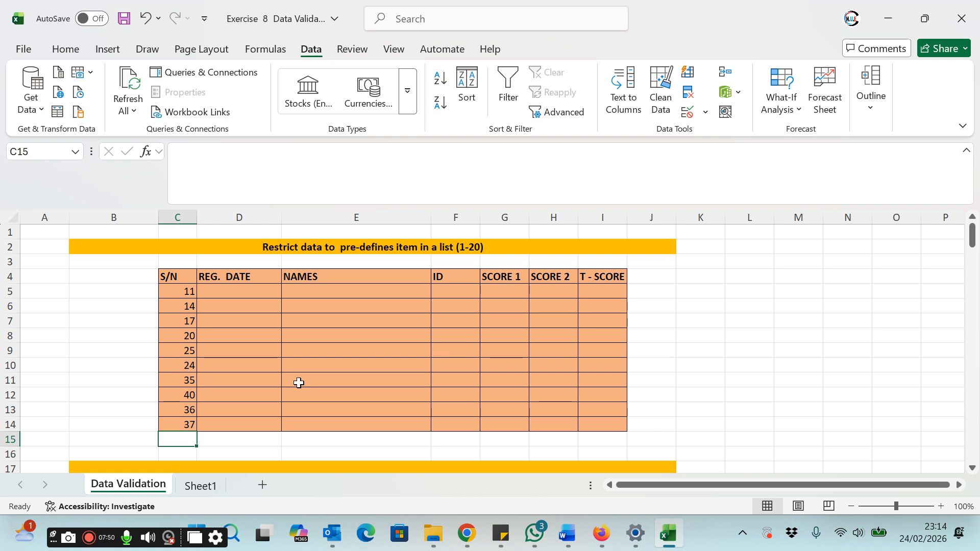
# Step: Select the REG. DATE cells D5 to D14 and set their data validation to allow Date values
pyautogui.click(244, 295)
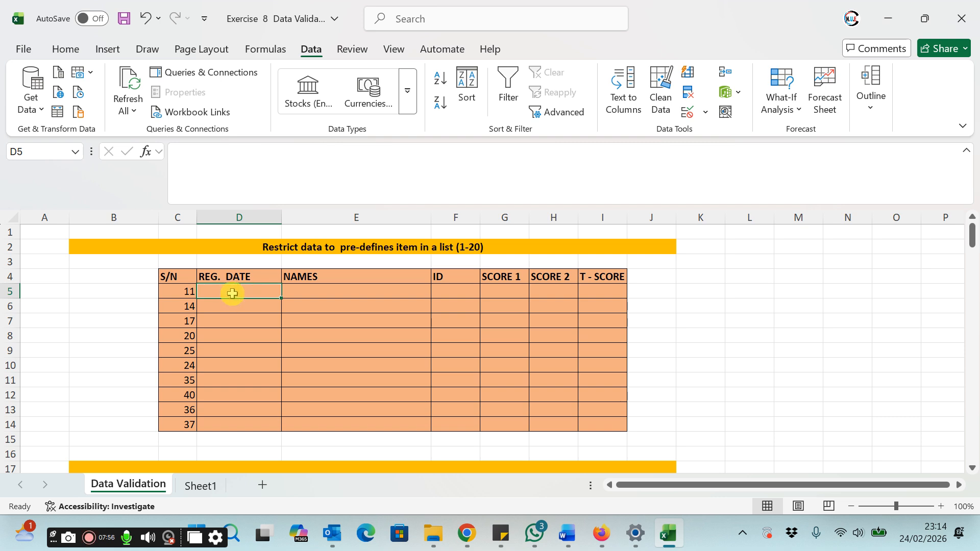
pyautogui.moveTo(235, 297); pyautogui.dragTo(232, 426)
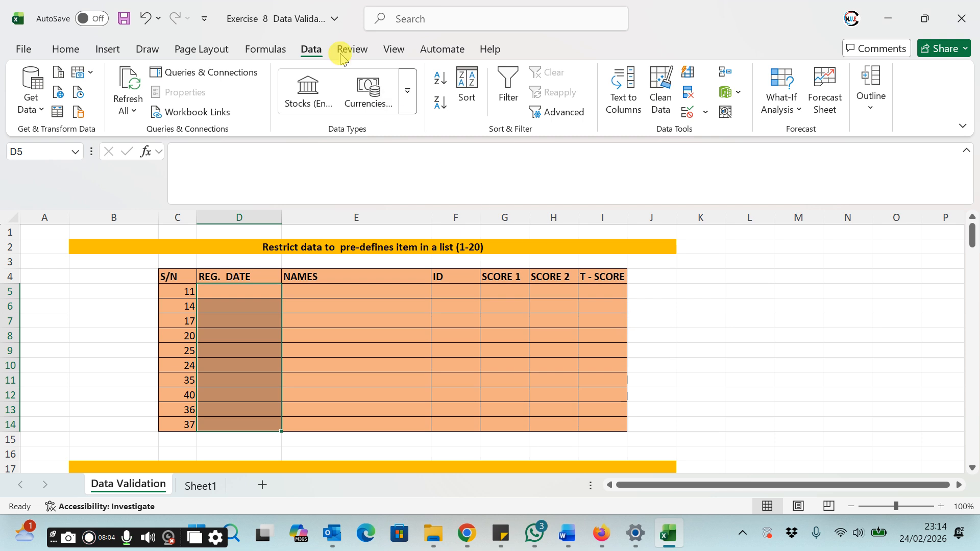
pyautogui.click(311, 50)
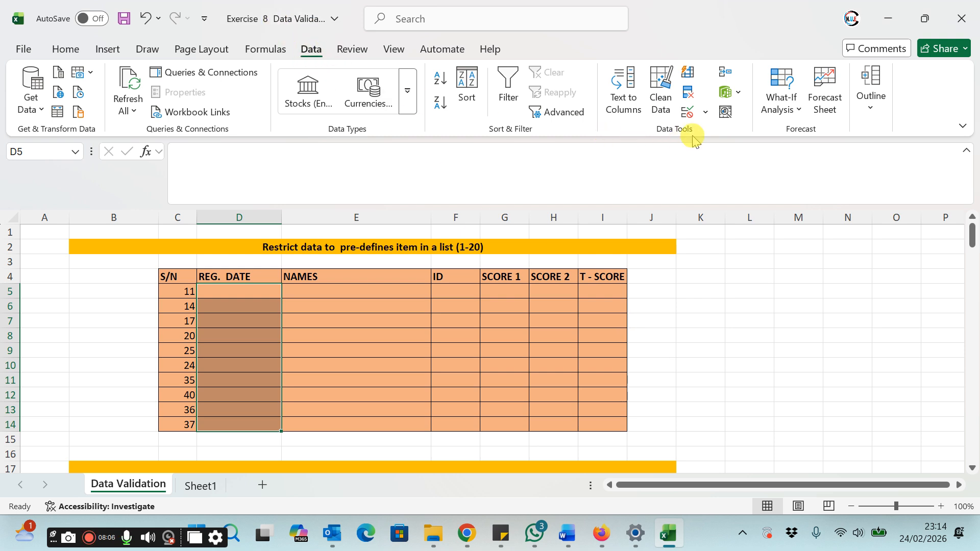
pyautogui.click(708, 113)
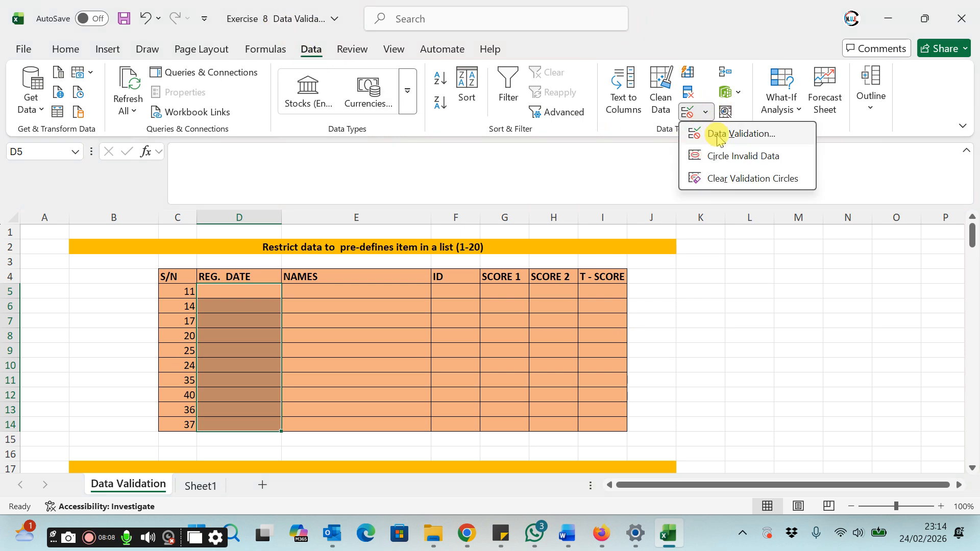
pyautogui.click(717, 134)
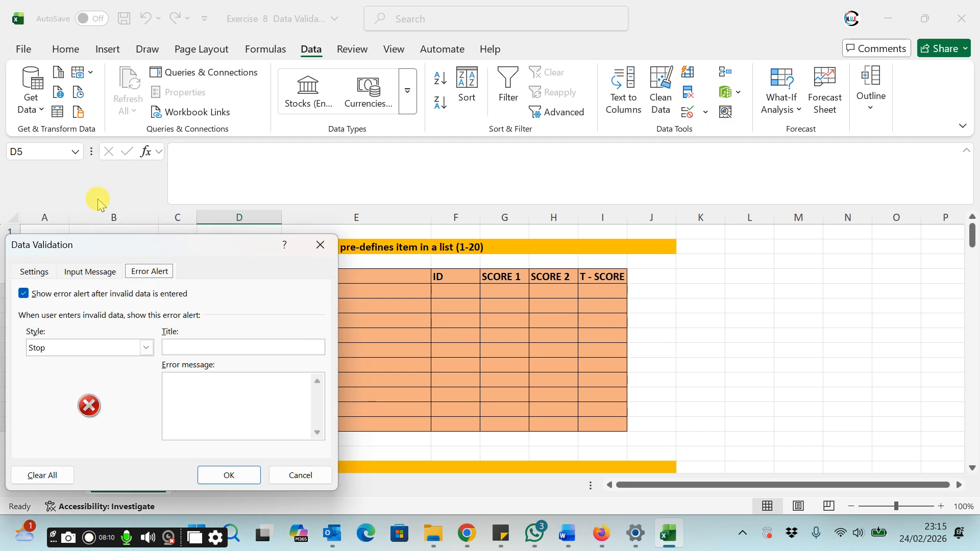
pyautogui.click(34, 271)
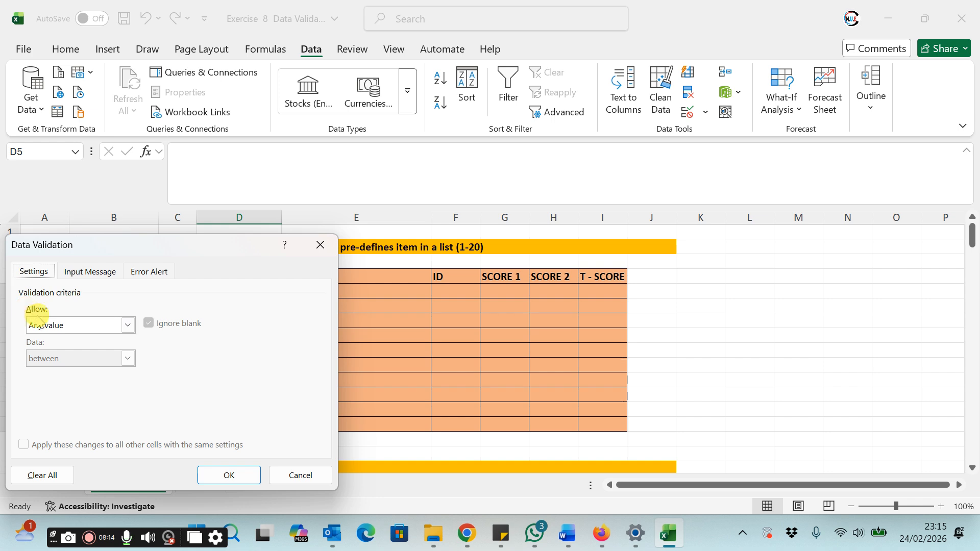
pyautogui.click(127, 325)
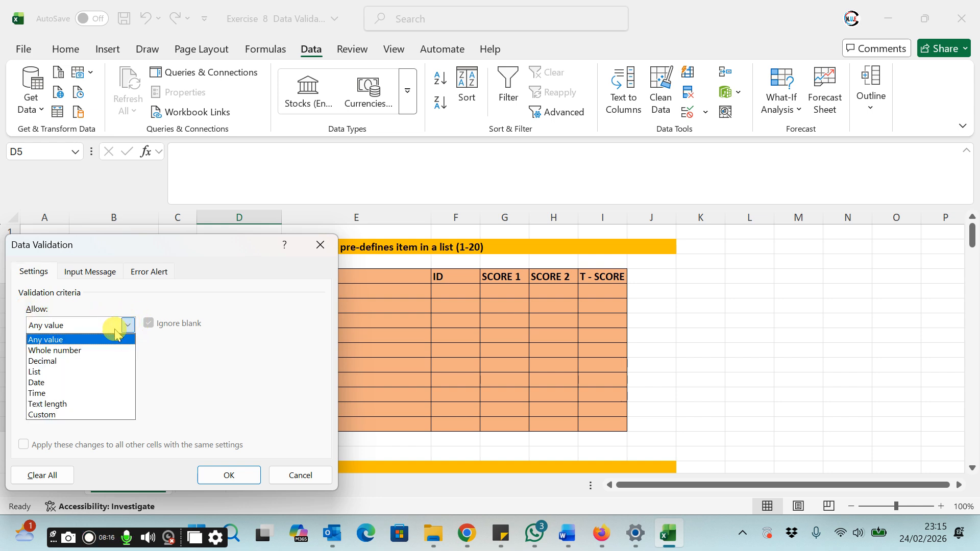
pyautogui.click(53, 382)
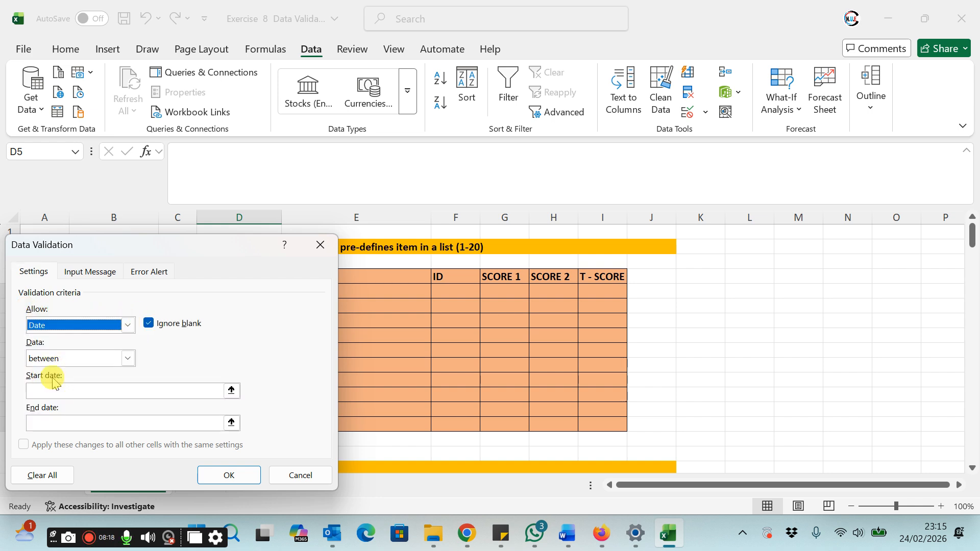
# Step: Set the allowed date range between a start date of 1/1/2026 and an end date of 28/2/2026
pyautogui.click(53, 377)
pyautogui.click(54, 378)
pyautogui.click(56, 389)
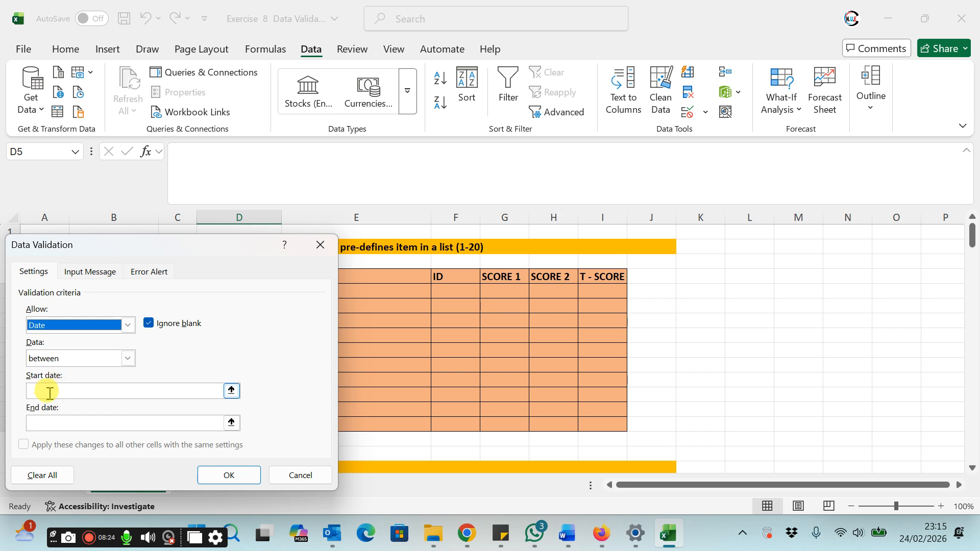
pyautogui.click(49, 392)
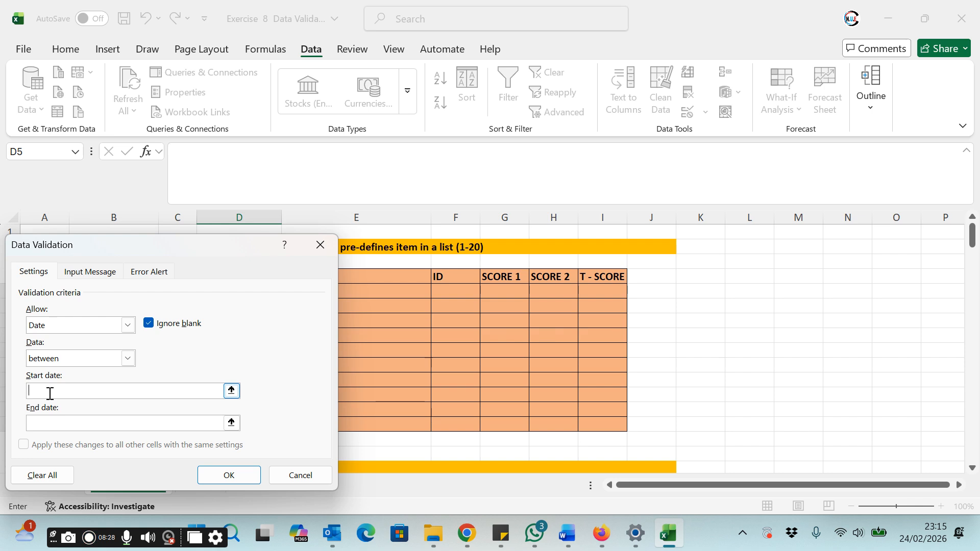
pyautogui.write('1/1/2026')
pyautogui.click(45, 423)
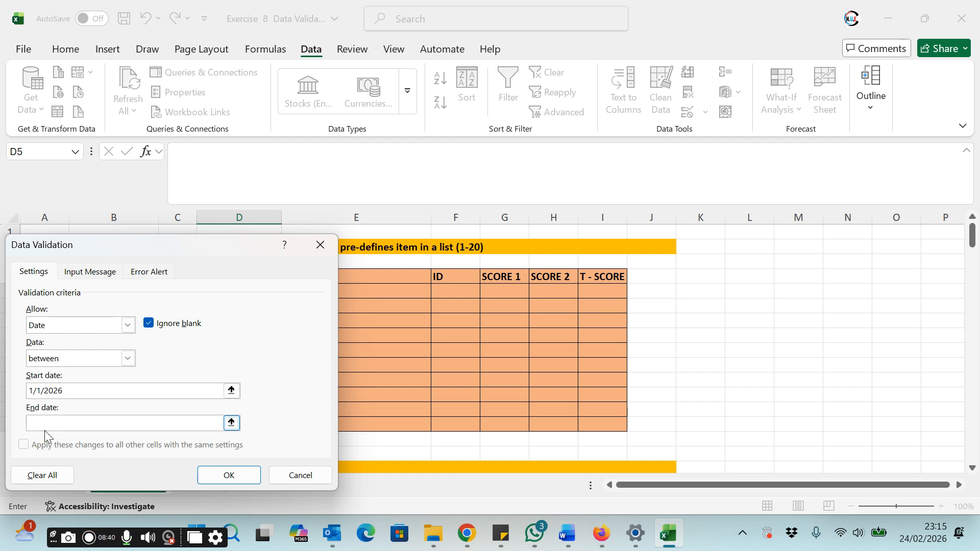
pyautogui.write('28/2/2026')
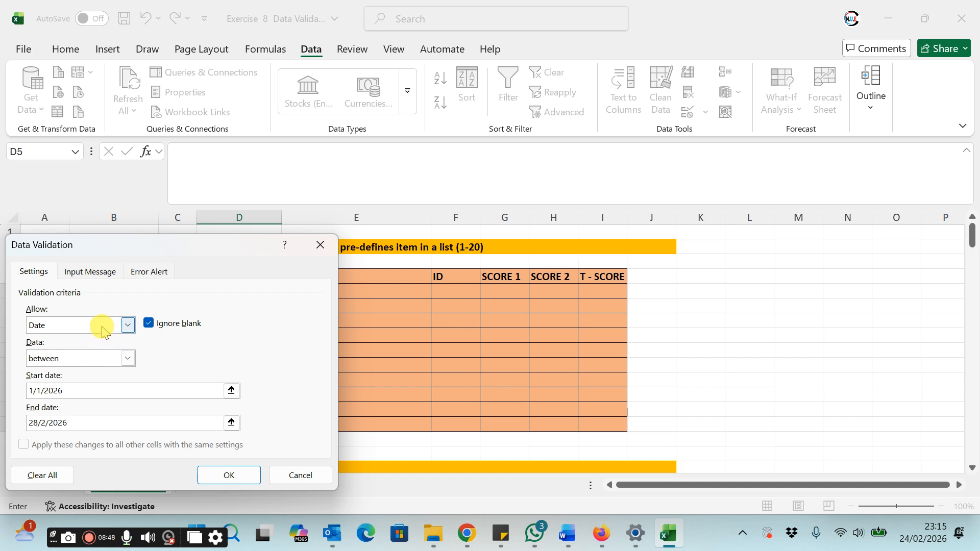
# Step: Set the Stop error alert title for the date cells to TYPE OF DATE
pyautogui.click(142, 274)
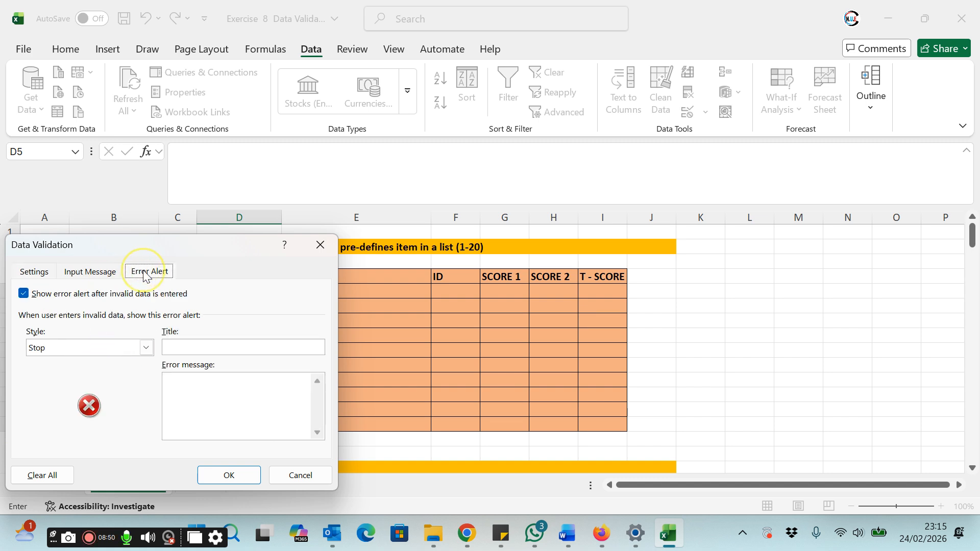
pyautogui.click(208, 346)
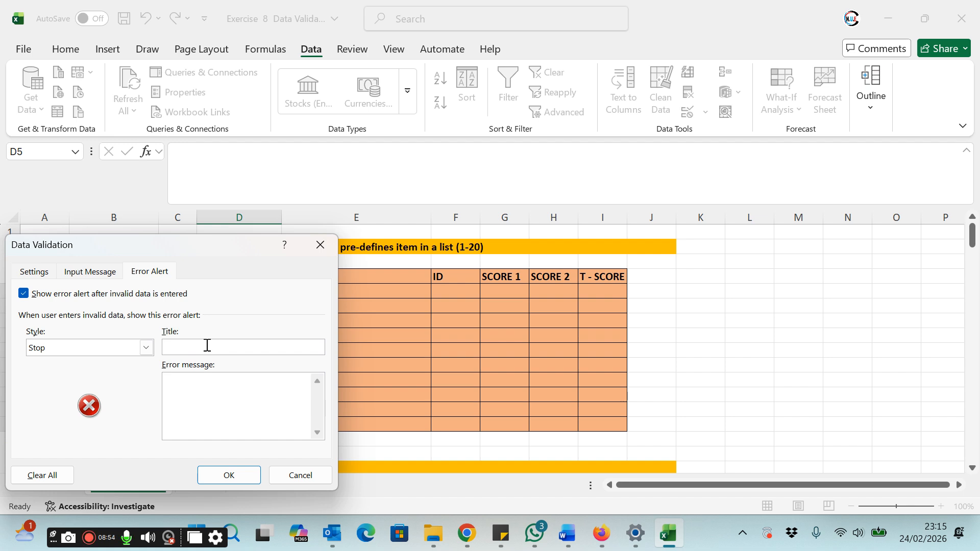
pyautogui.write('TYPE OF DATE')
# Step: Enter the error message Only date Values and apply the date validation
pyautogui.click(223, 403)
pyautogui.write('Only date Vlue')
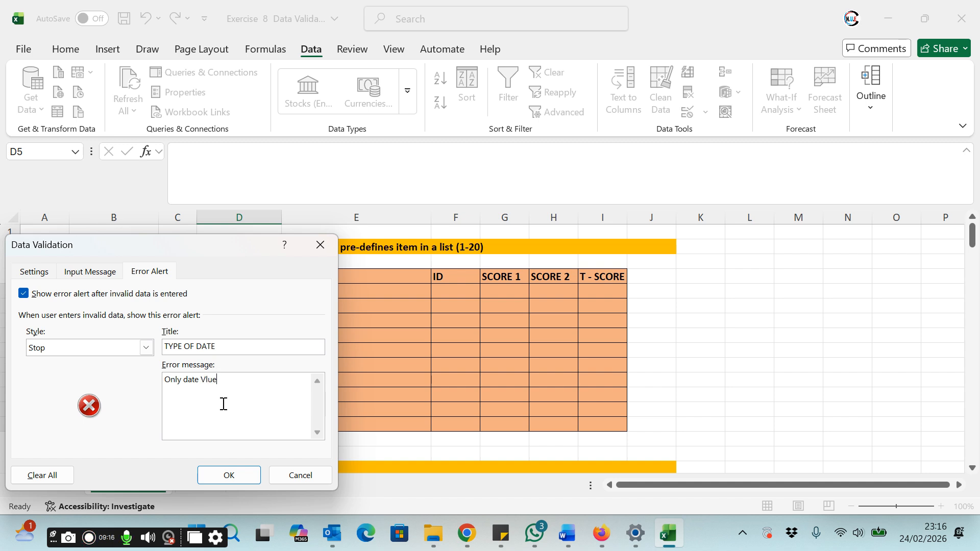
pyautogui.press('BackSpace')
pyautogui.press('BackSpace')
pyautogui.write('alues')
pyautogui.click(228, 474)
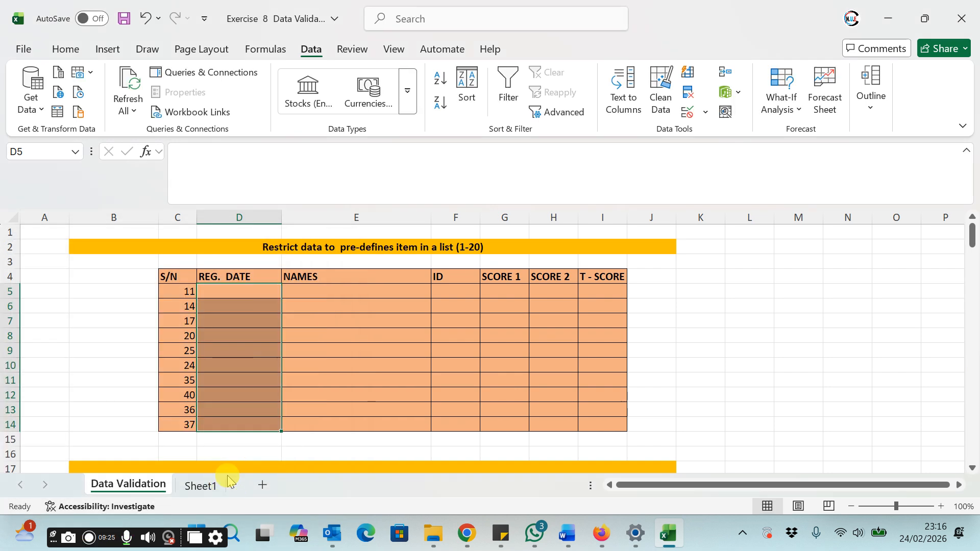
# Step: Test the date validation by entering boy in REG. DATE cell D5 and retrying at the alert
pyautogui.click(232, 362)
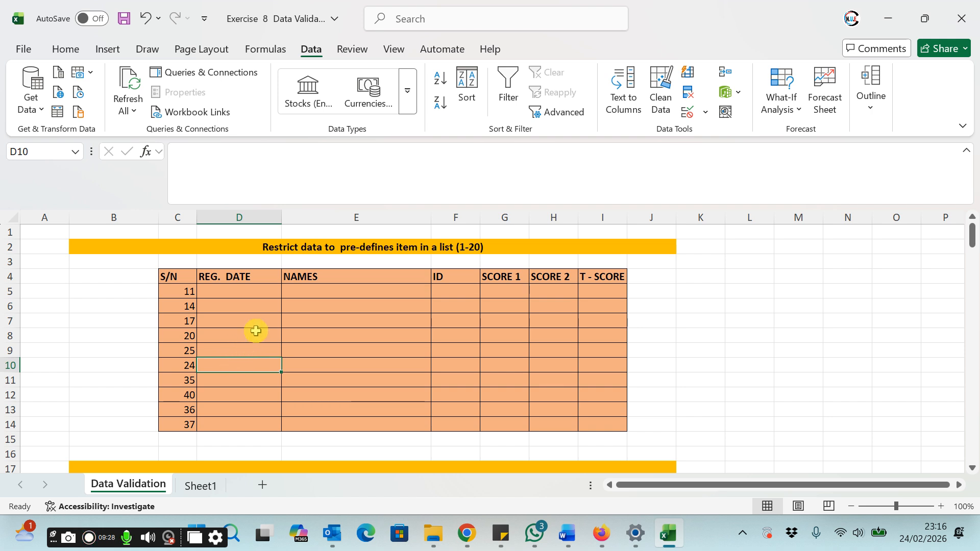
pyautogui.click(239, 292)
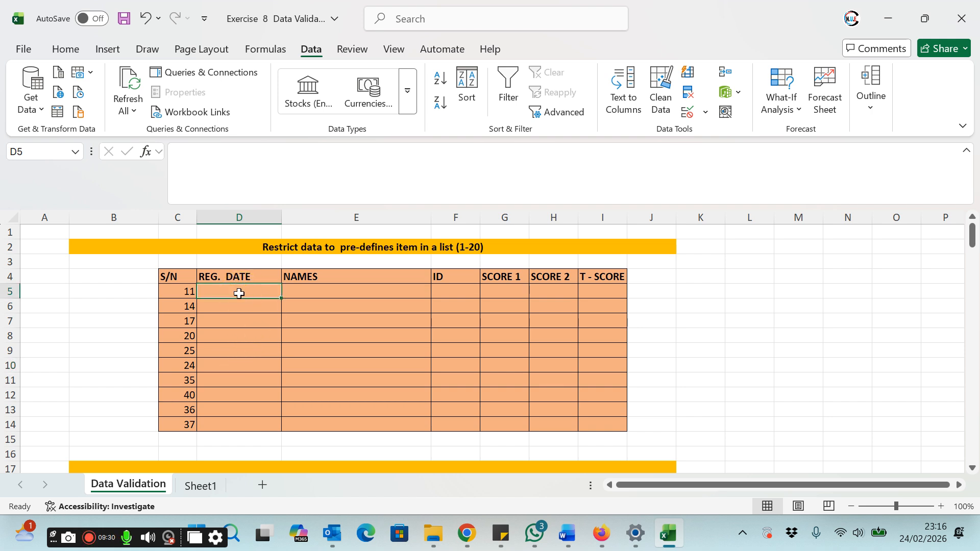
pyautogui.write('boy')
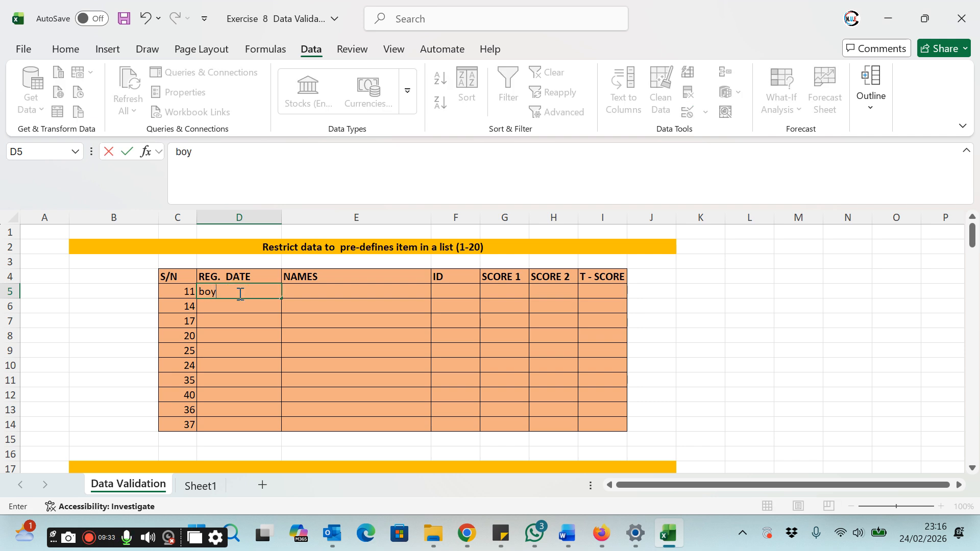
pyautogui.press('Return')
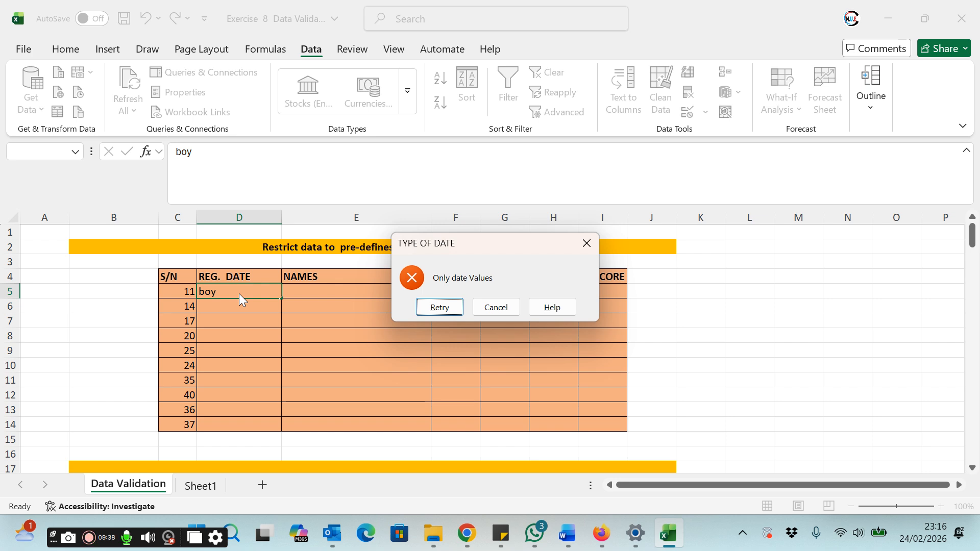
pyautogui.click(429, 307)
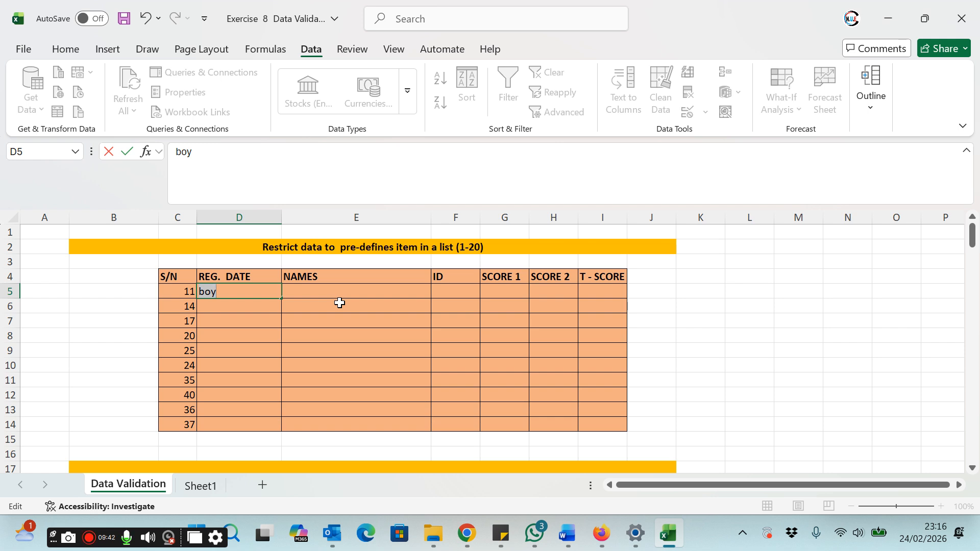
# Step: Enter the dates 2/01/2026 in D5 and 11/02/2026 in D6
pyautogui.write('2/01/2026')
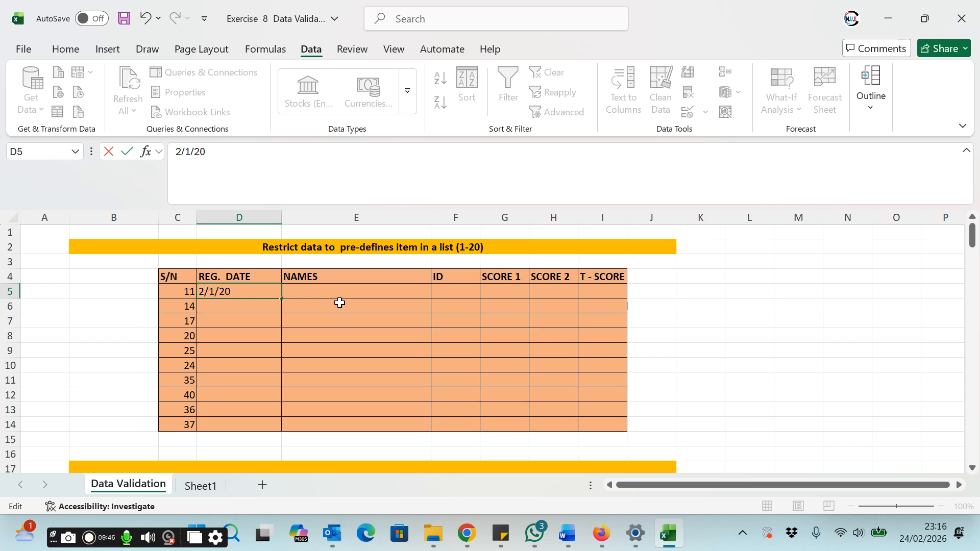
pyautogui.press('Return')
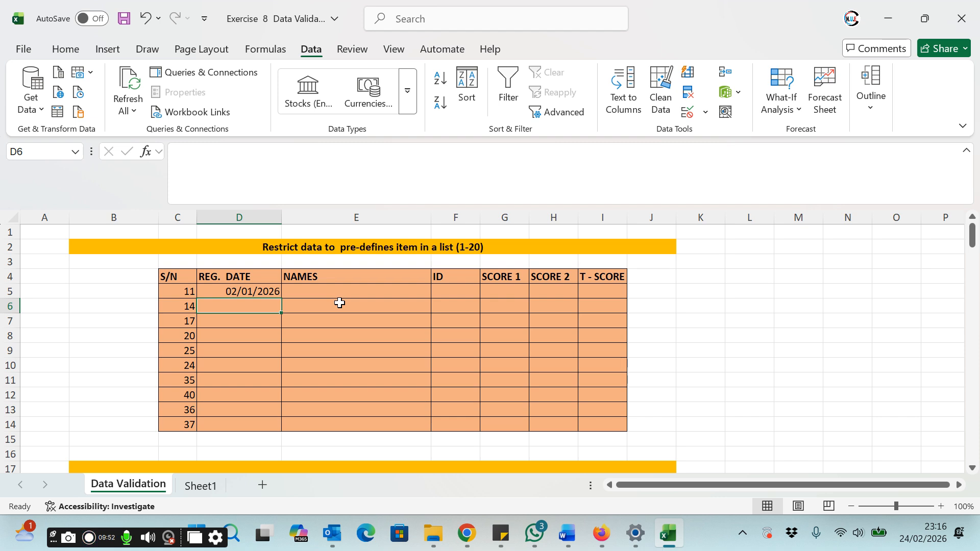
pyautogui.write('11')
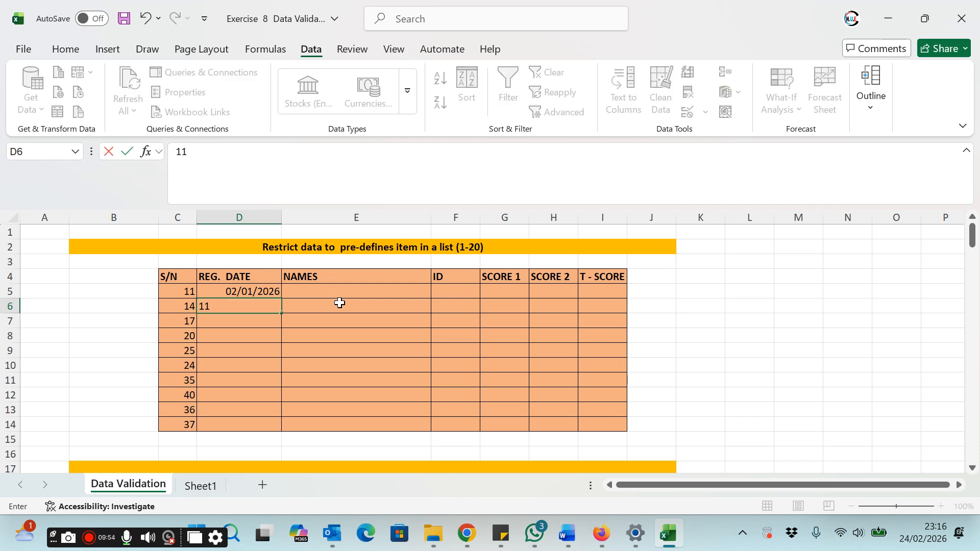
pyautogui.write('/02/2026')
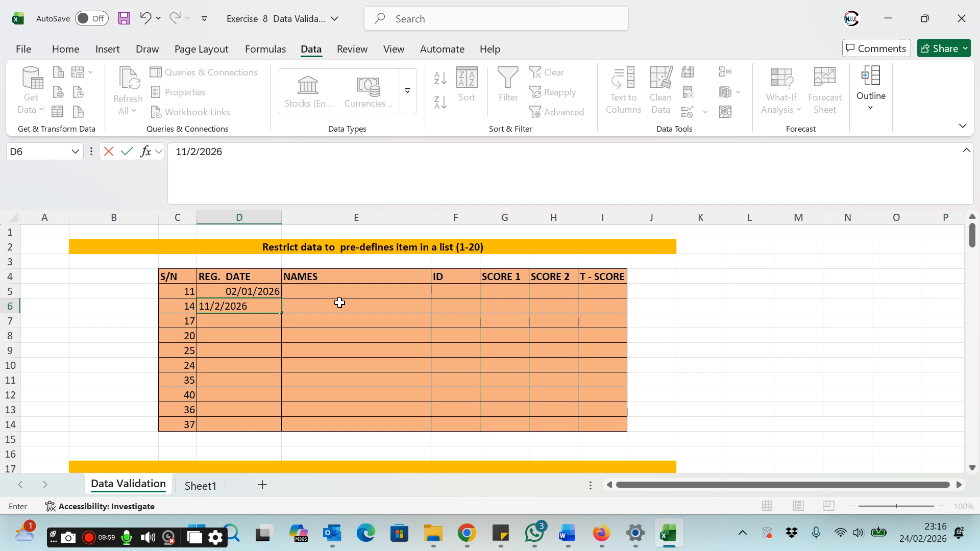
pyautogui.press('Return')
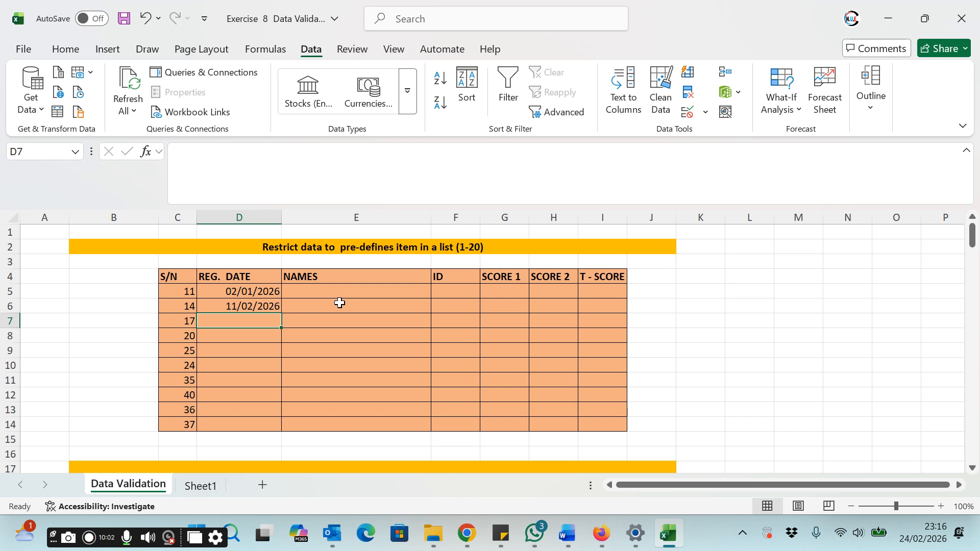
# Step: Autofill the date series from D5:D6 down through D13
pyautogui.moveTo(262, 292); pyautogui.dragTo(271, 410)
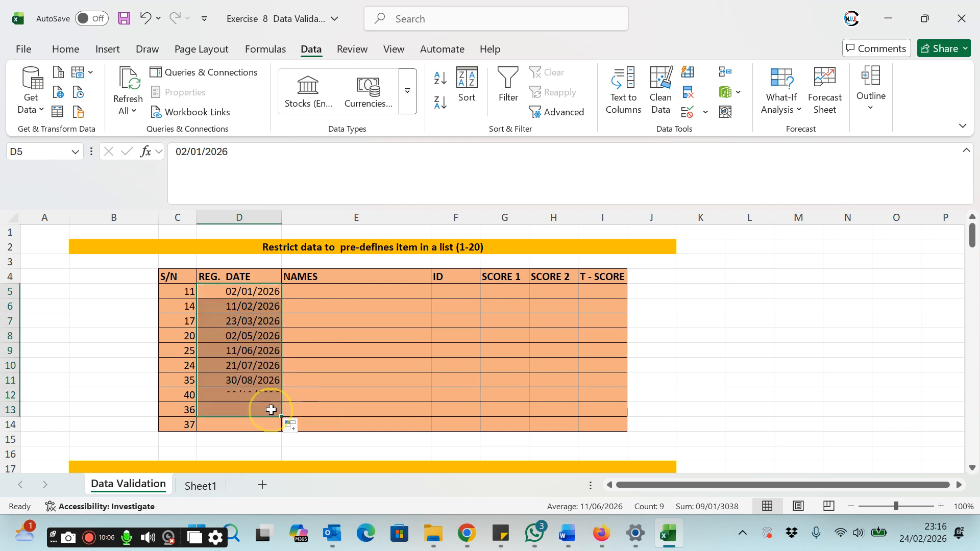
pyautogui.click(257, 397)
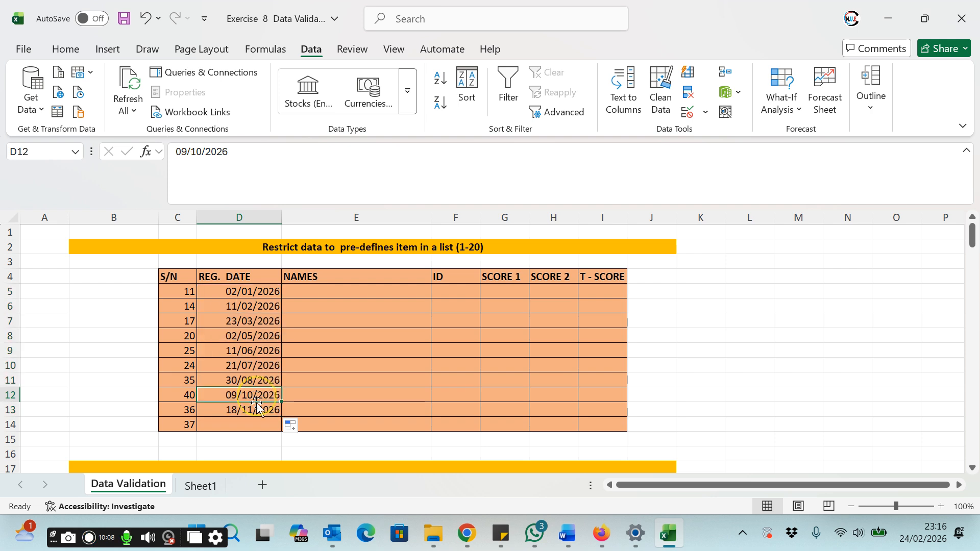
# Step: Test the date range by entering 31/12/2026 in D14 and retrying at the alert
pyautogui.click(251, 425)
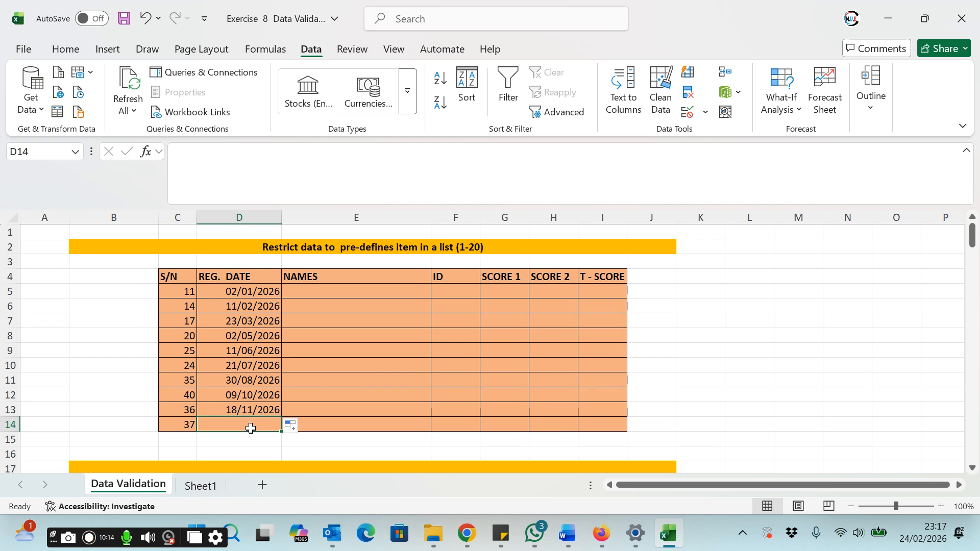
pyautogui.write('31/12/')
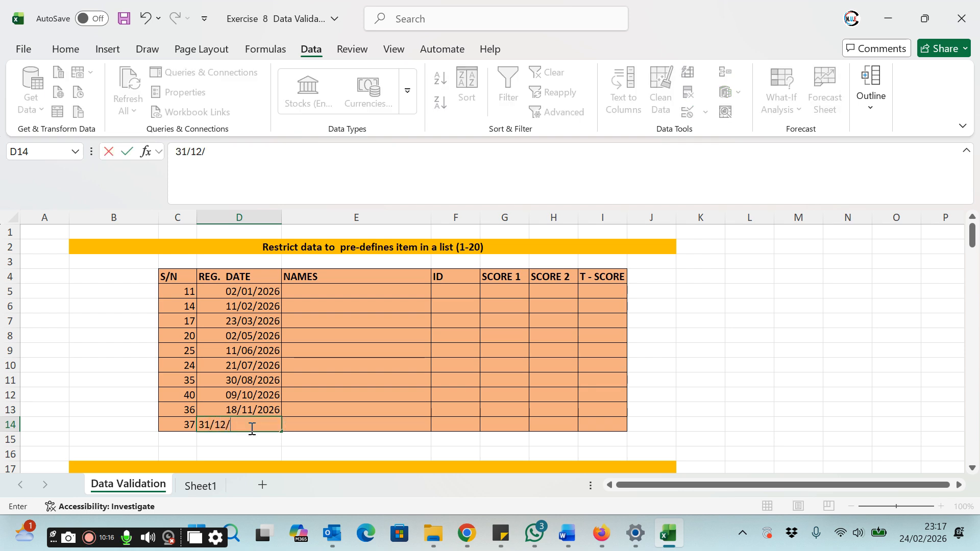
pyautogui.write('2026')
pyautogui.press('Return')
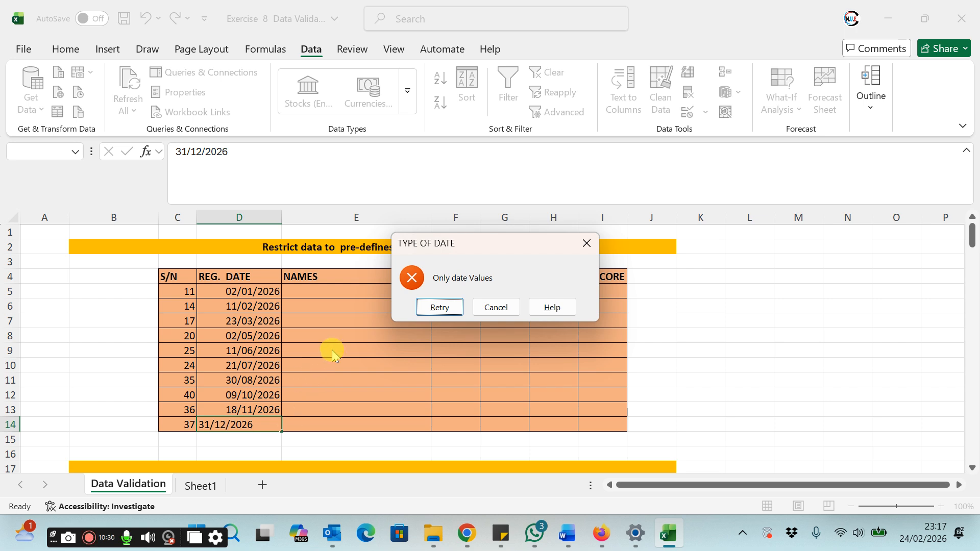
pyautogui.click(441, 307)
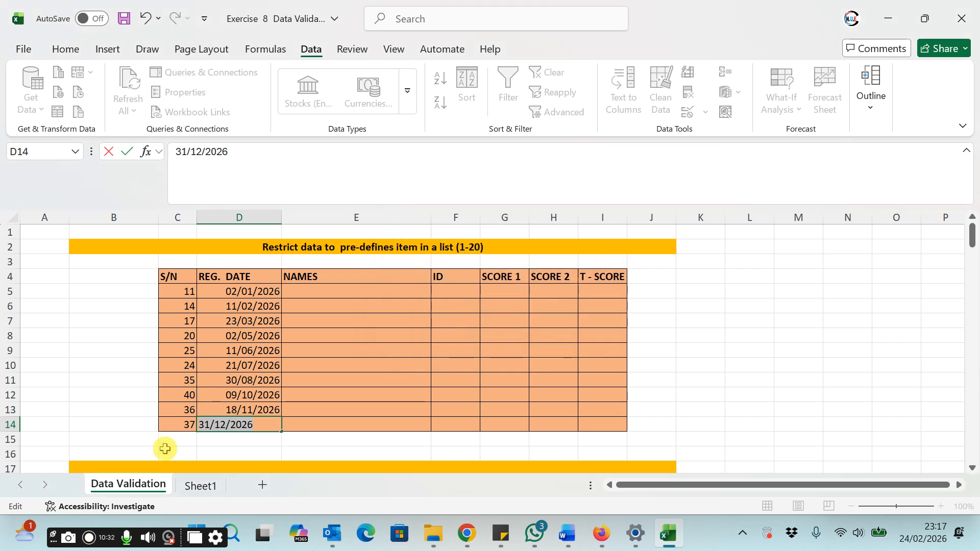
# Step: Enter the date 19/2/2026 in D14
pyautogui.write('1')
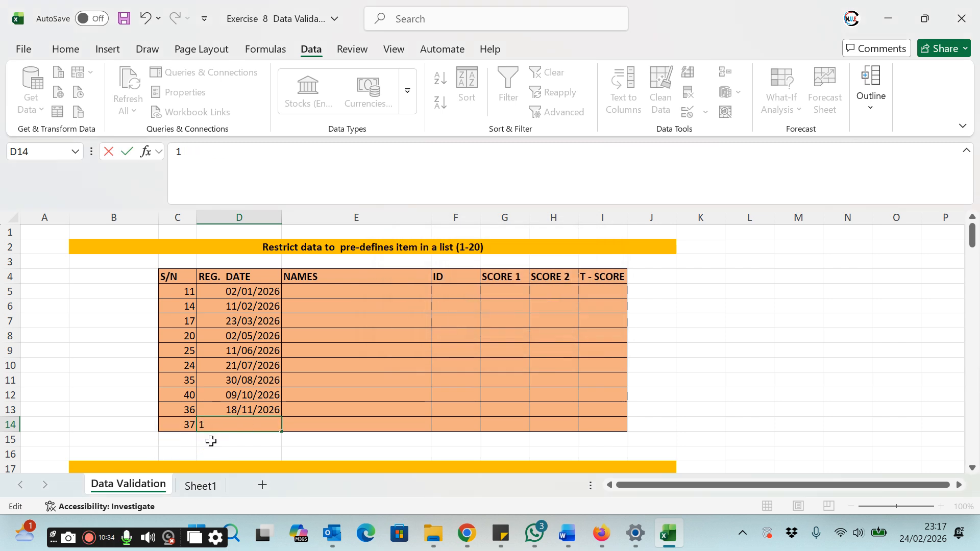
pyautogui.write('9/2/2026')
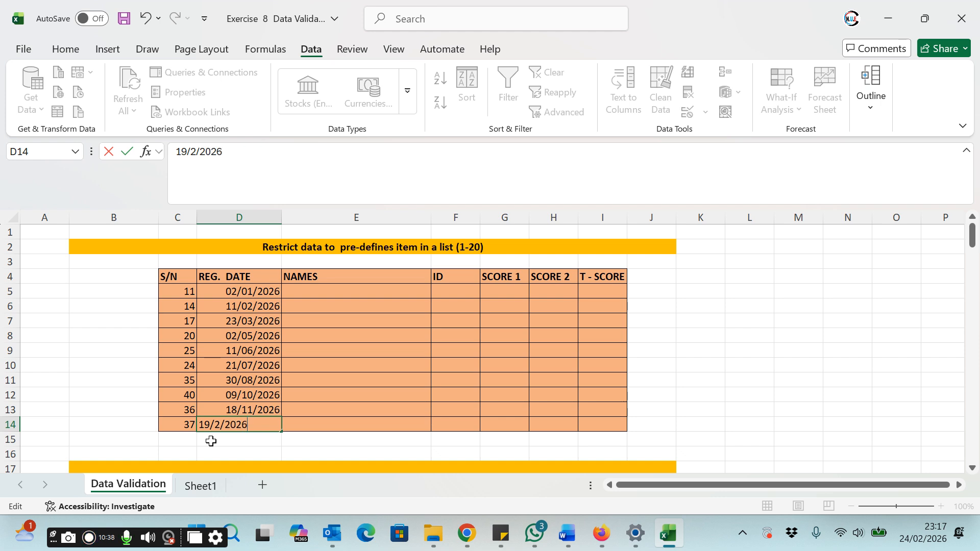
pyautogui.press('Return')
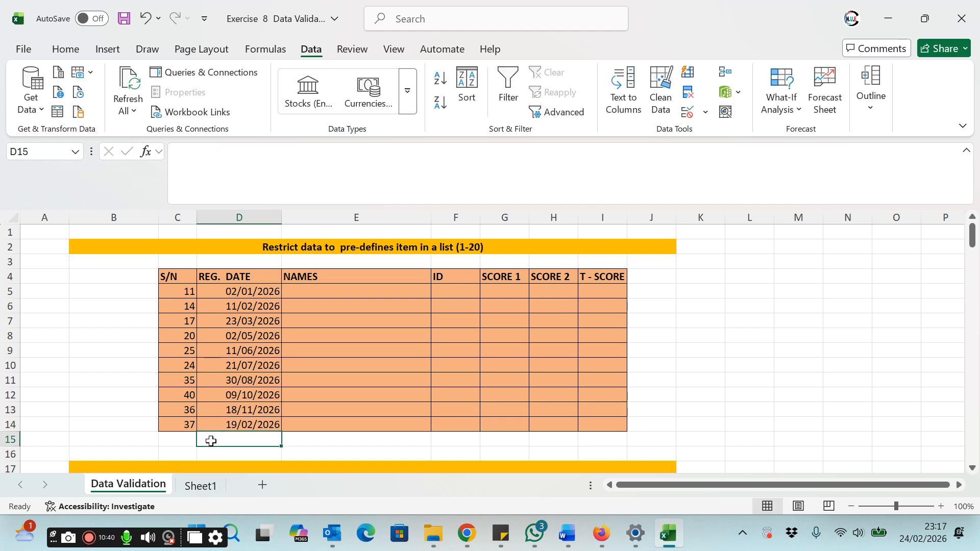
# Step: Select the NAMES cells E5 to E14 and set their data validation to allow Any value
pyautogui.click(344, 292)
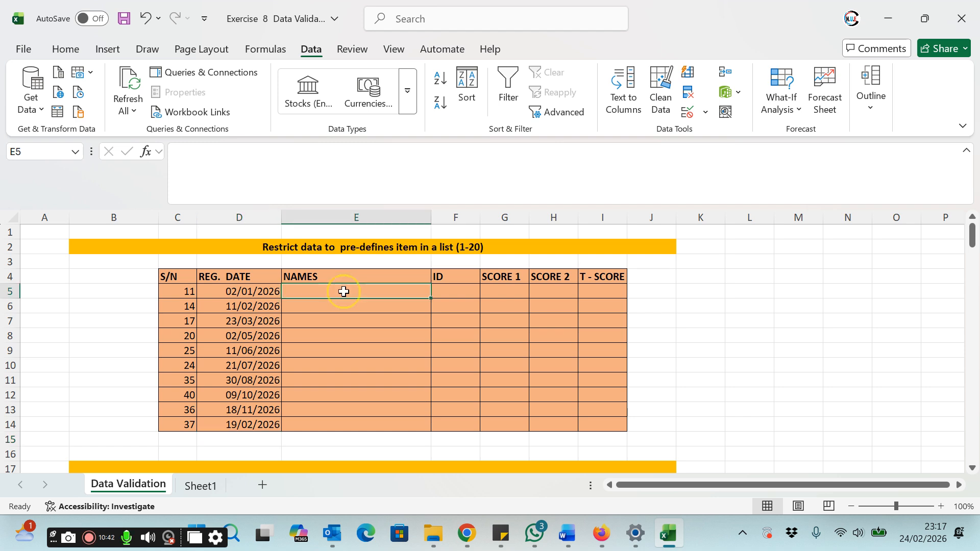
pyautogui.moveTo(343, 291); pyautogui.dragTo(317, 420)
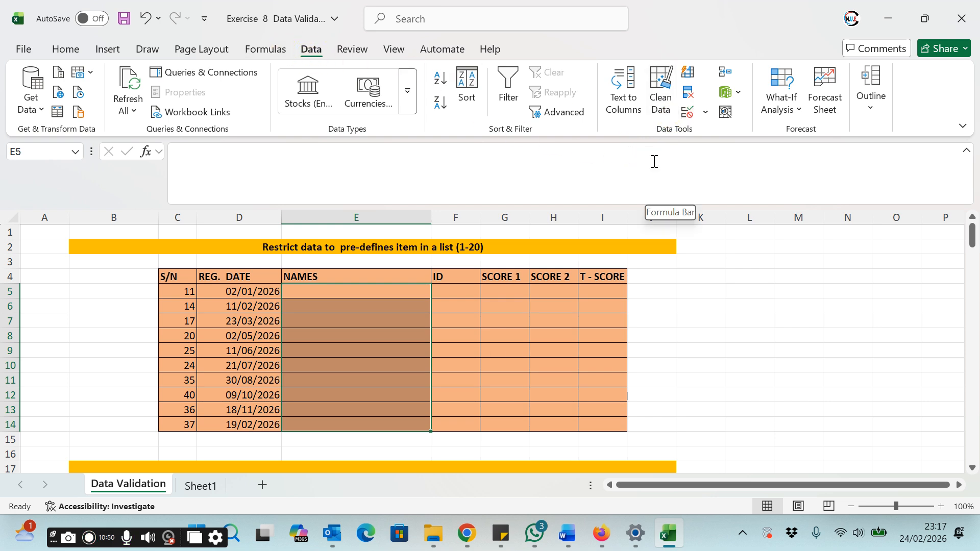
pyautogui.click(706, 113)
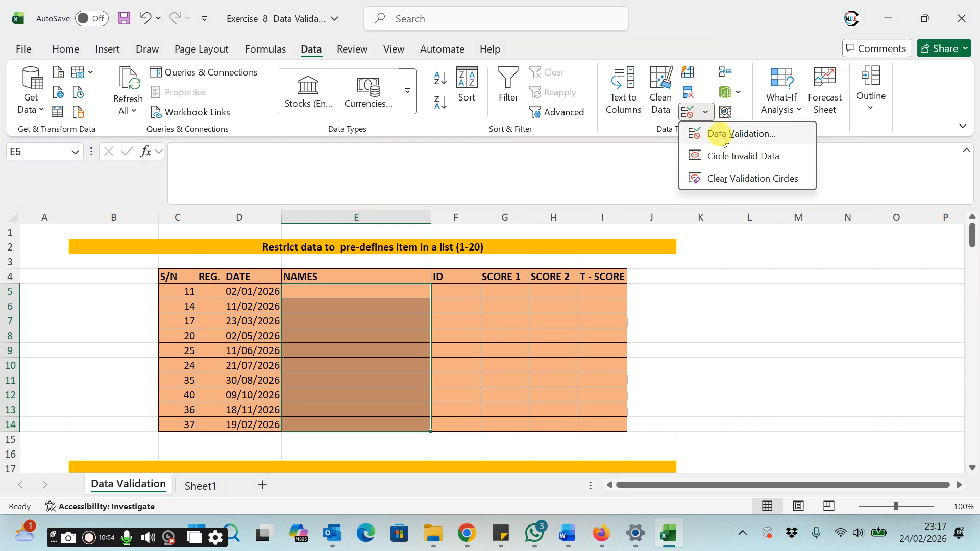
pyautogui.click(721, 136)
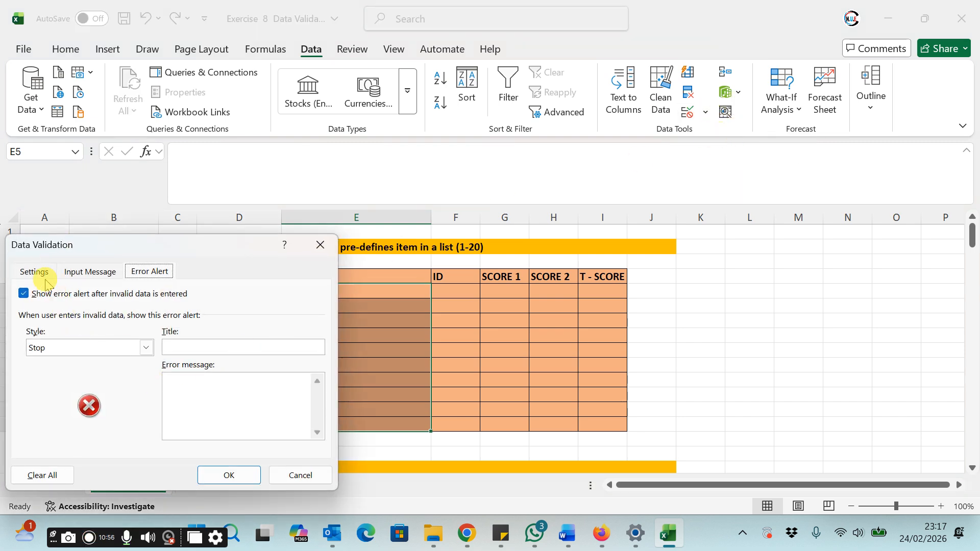
pyautogui.click(44, 275)
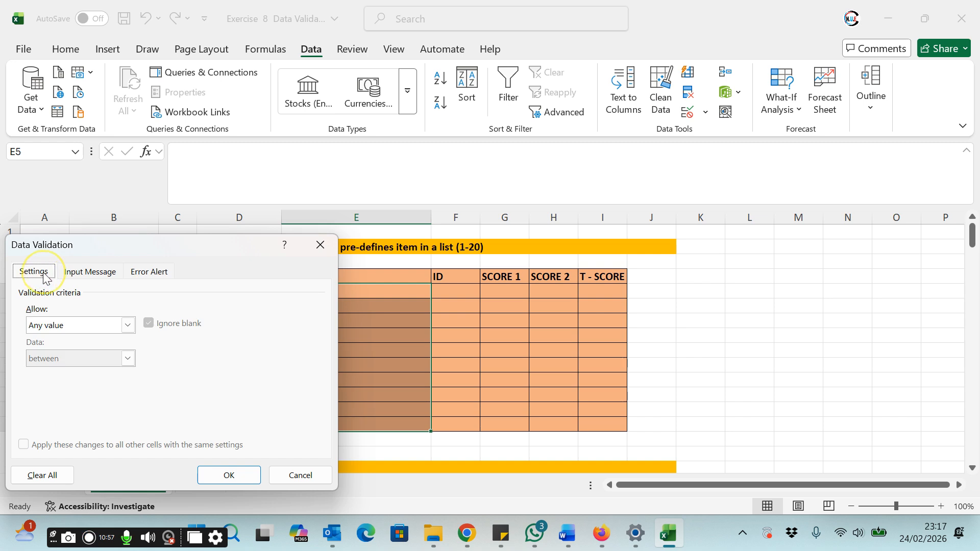
pyautogui.click(127, 327)
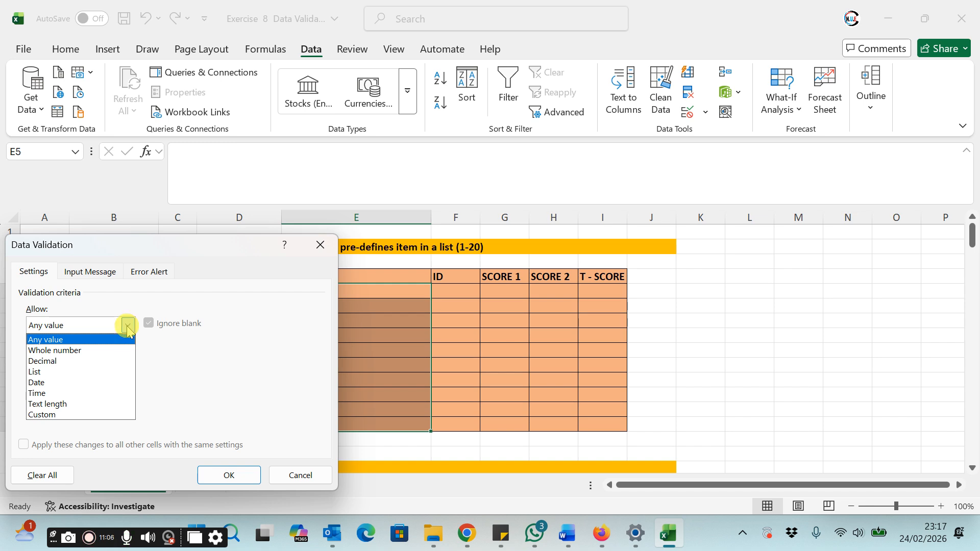
pyautogui.click(50, 340)
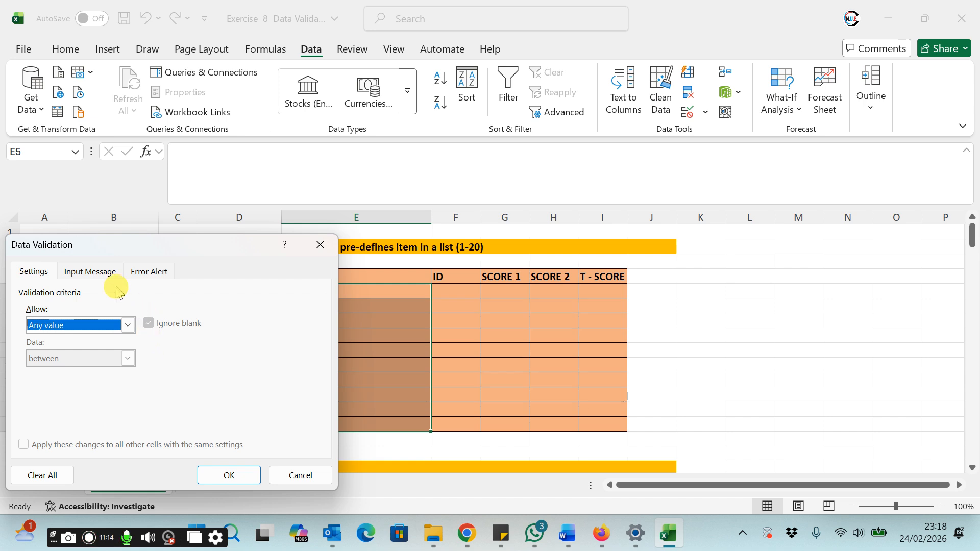
pyautogui.click(149, 271)
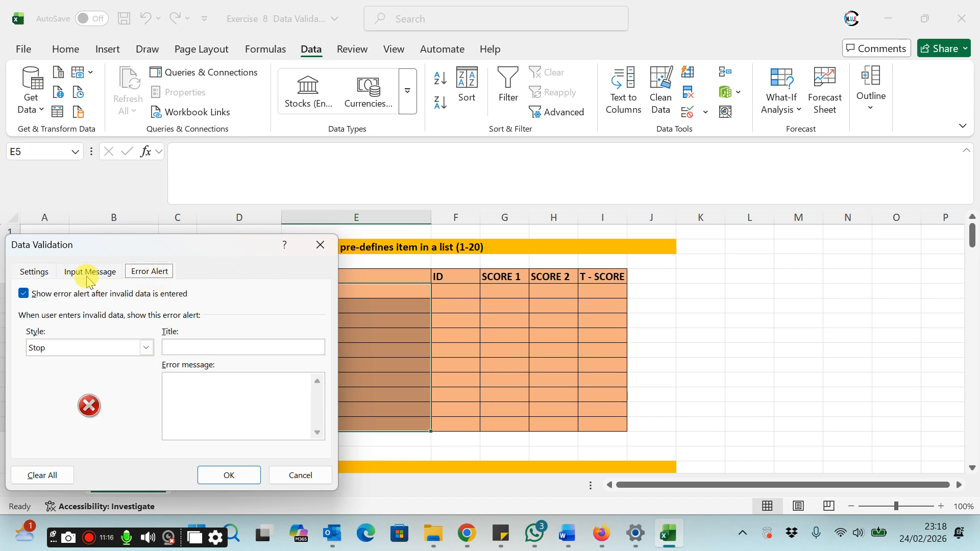
pyautogui.click(228, 475)
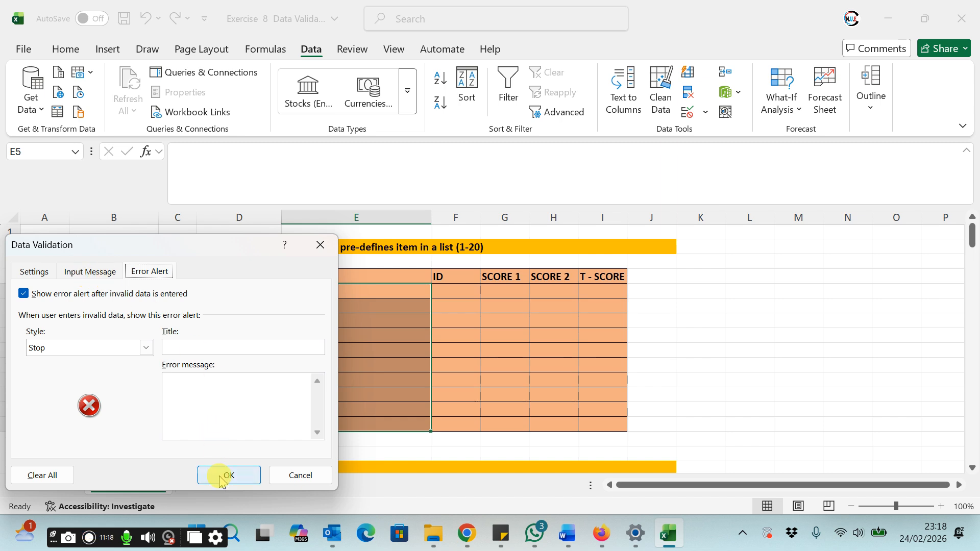
# Step: Test the NAMES cells by entering Mango and 45rent in E5 and E6, then clear both entries
pyautogui.click(313, 293)
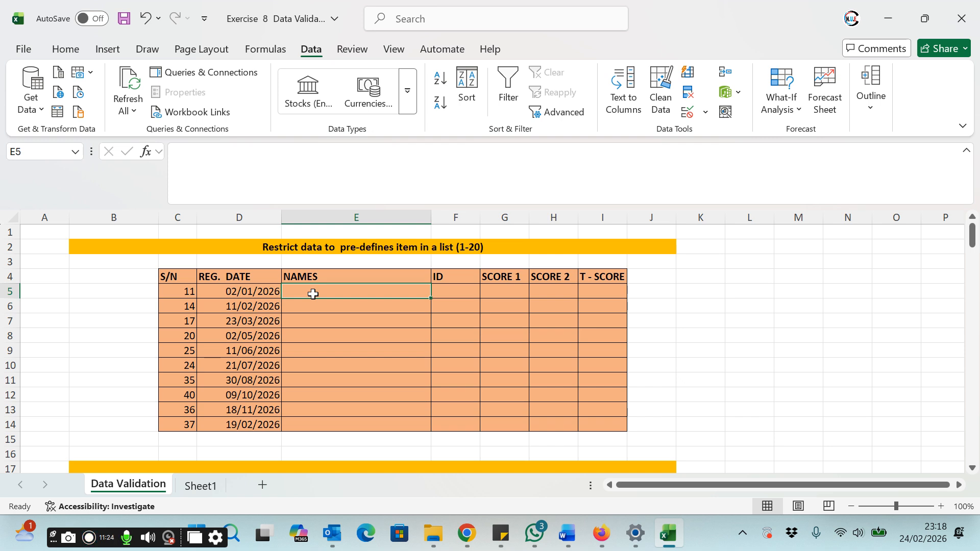
pyautogui.write('m')
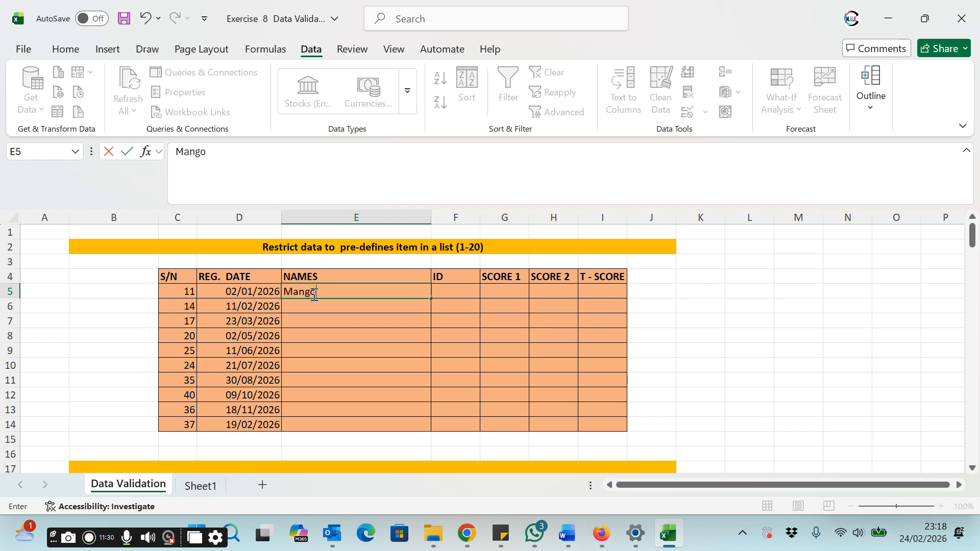
pyautogui.press('Return')
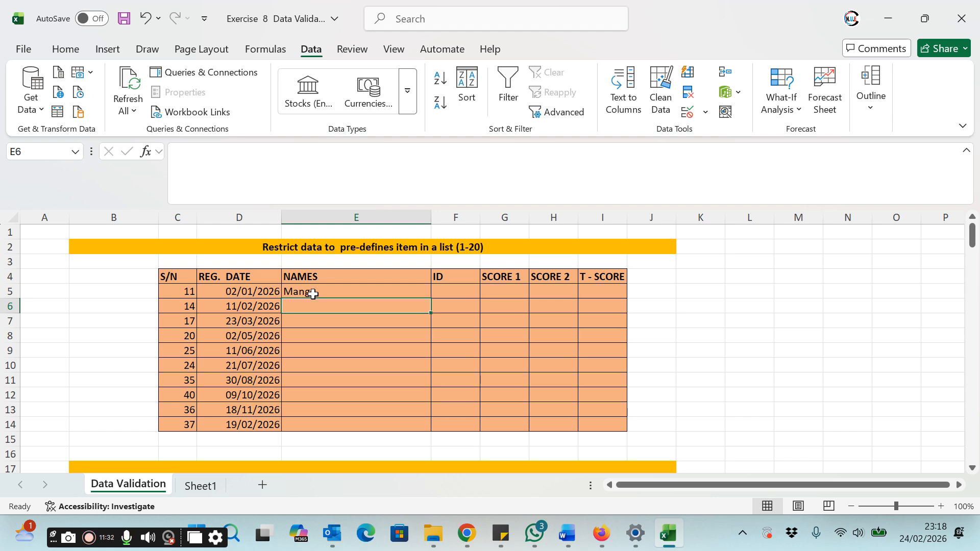
pyautogui.write('45rent')
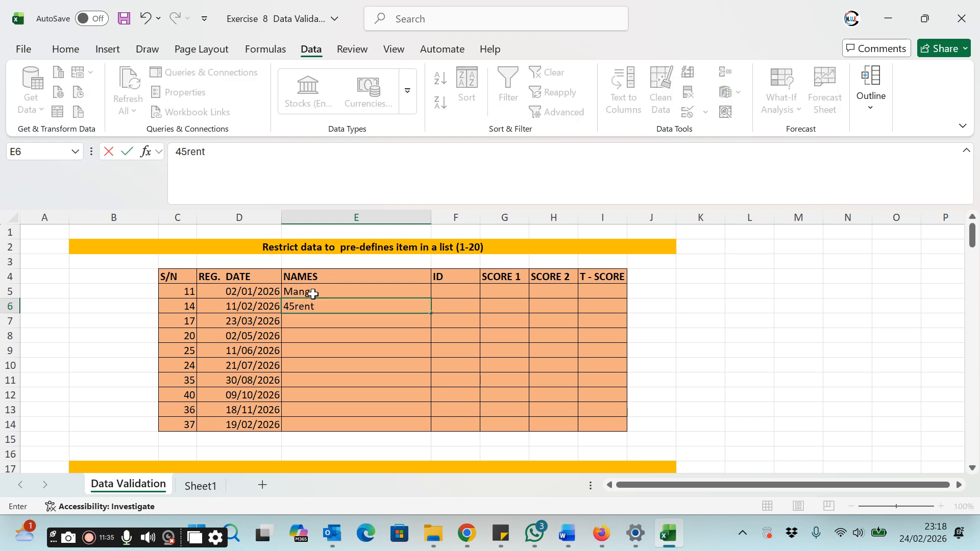
pyautogui.press('Return')
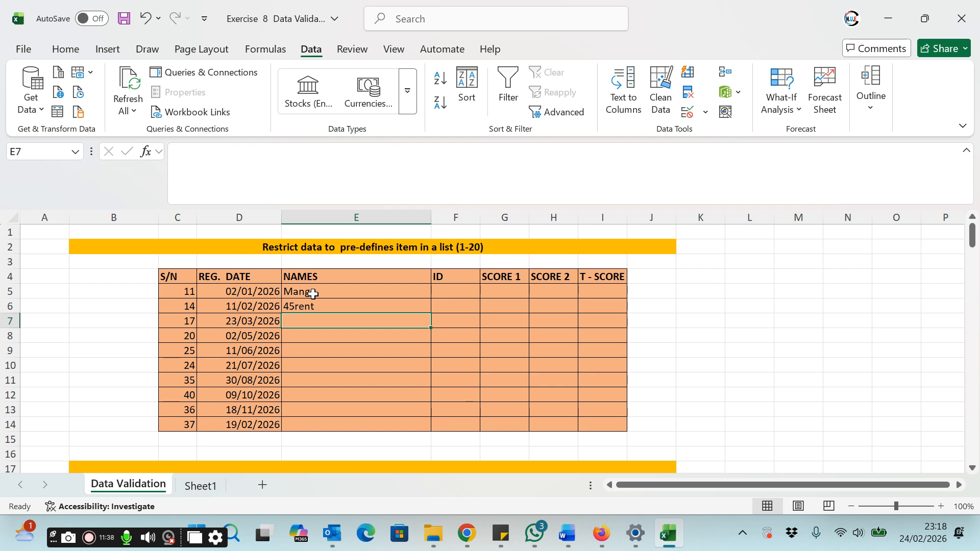
pyautogui.moveTo(323, 292); pyautogui.dragTo(335, 304)
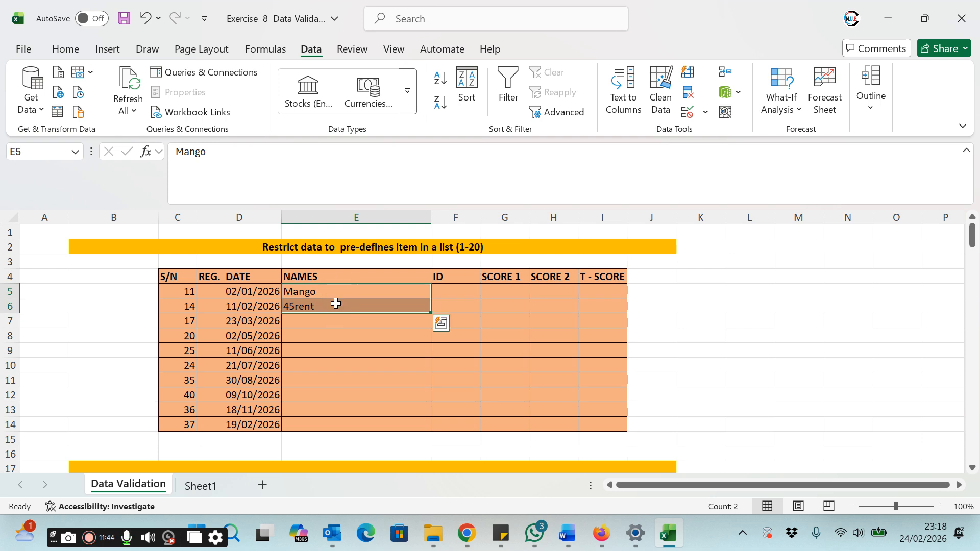
pyautogui.press('Delete')
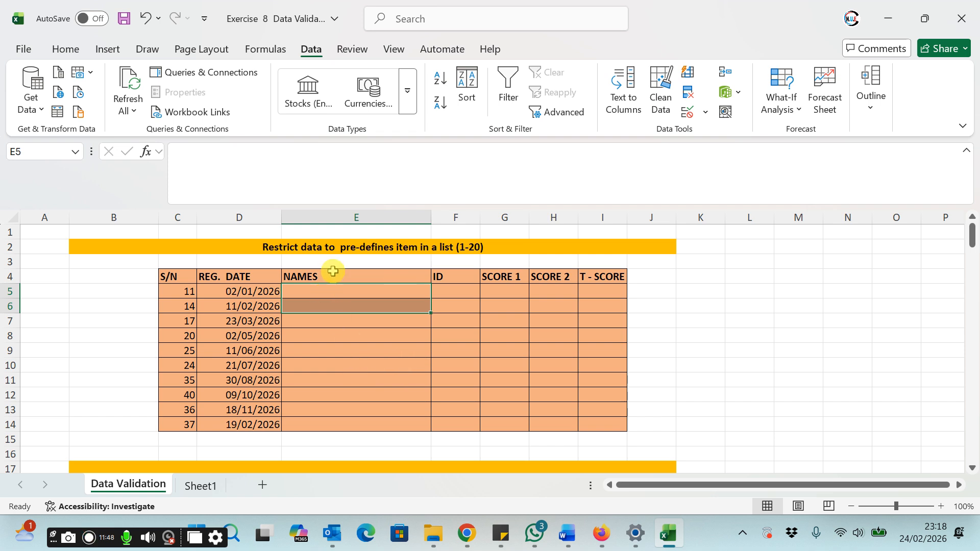
# Step: Select the NAMES cells E5 to E14 and set their data validation to allow a List
pyautogui.click(337, 292)
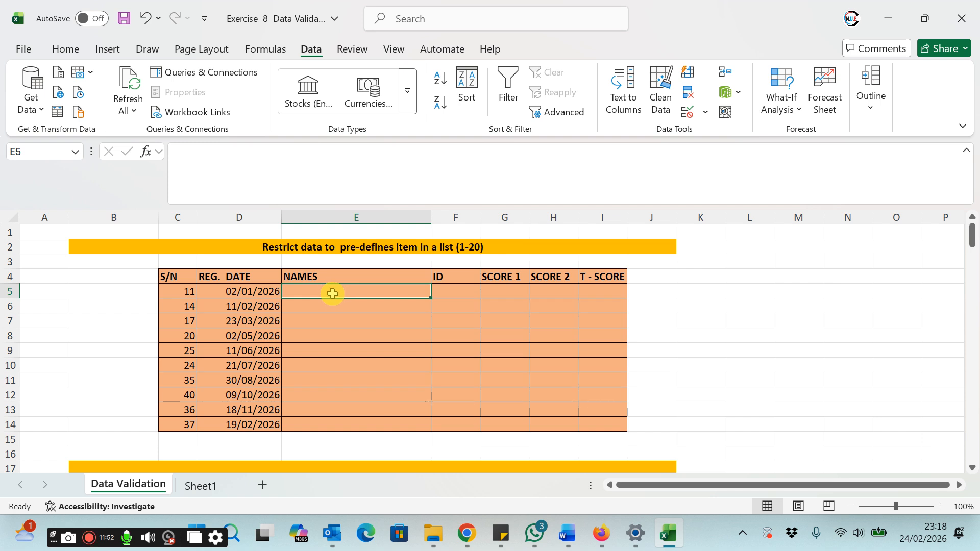
pyautogui.moveTo(335, 294); pyautogui.dragTo(374, 422)
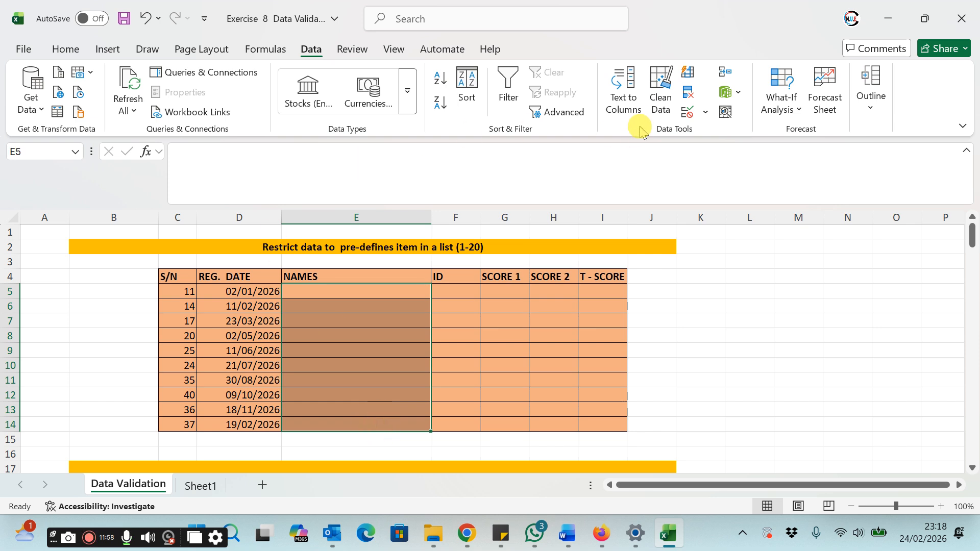
pyautogui.click(311, 49)
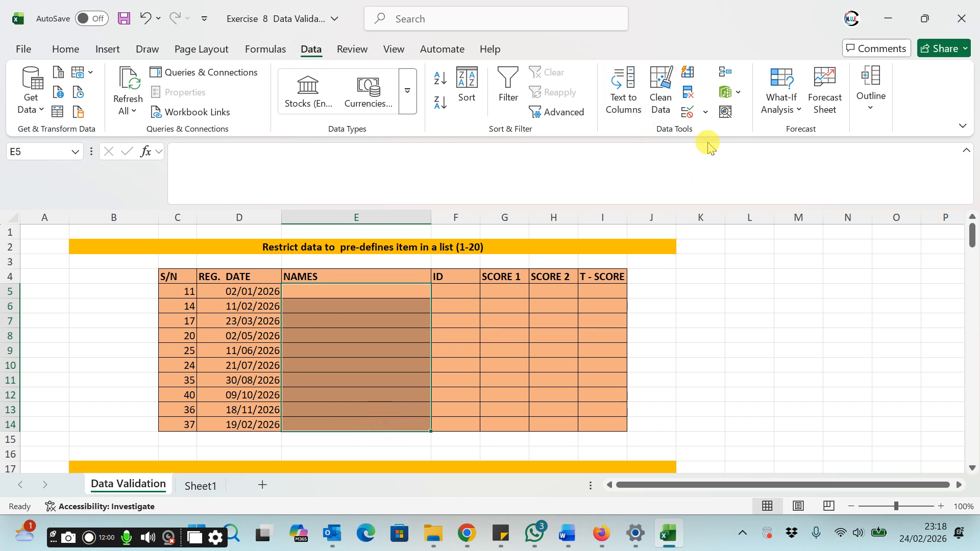
pyautogui.click(705, 112)
pyautogui.click(728, 135)
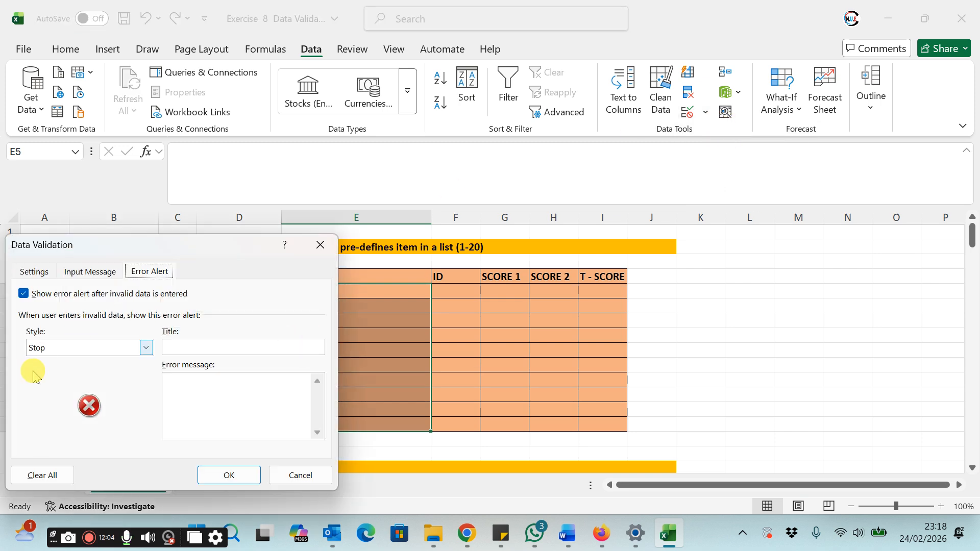
pyautogui.click(33, 272)
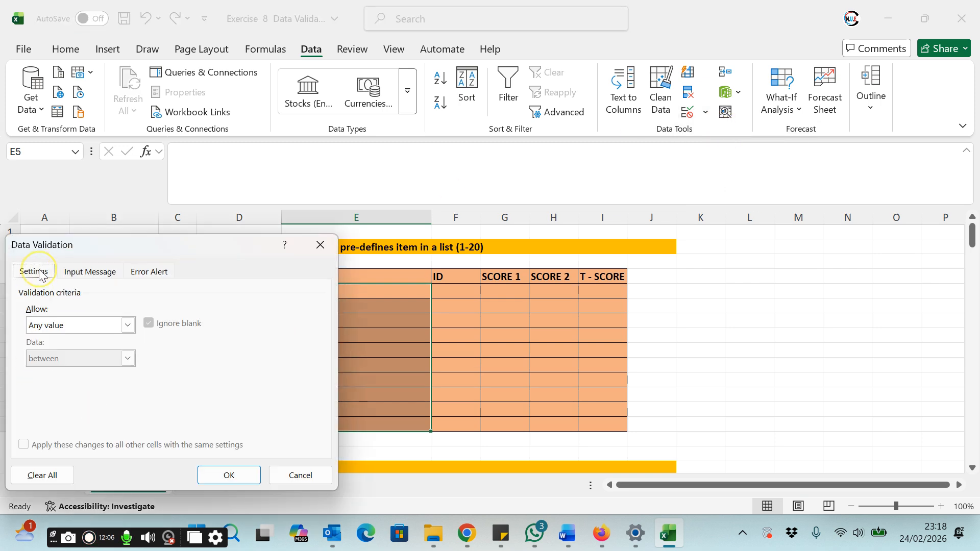
pyautogui.click(127, 326)
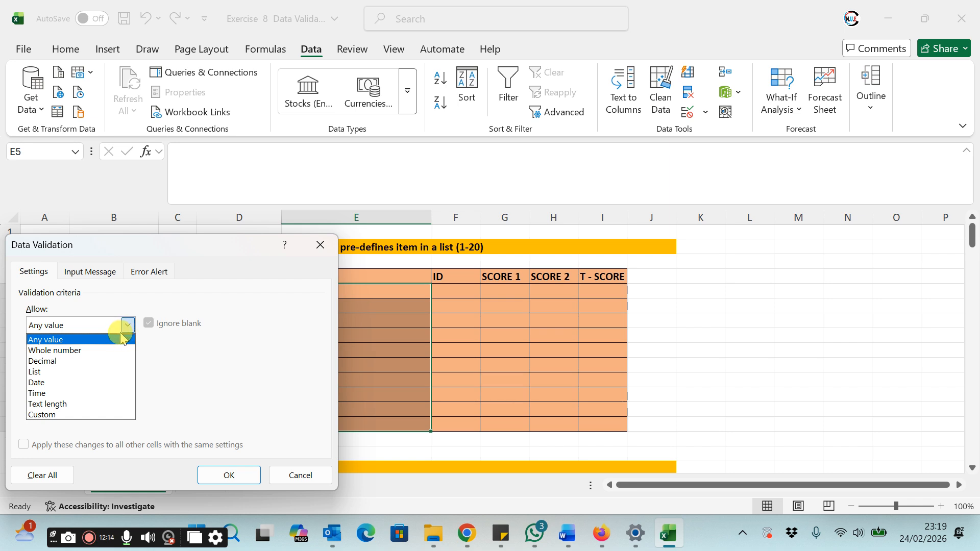
pyautogui.click(36, 372)
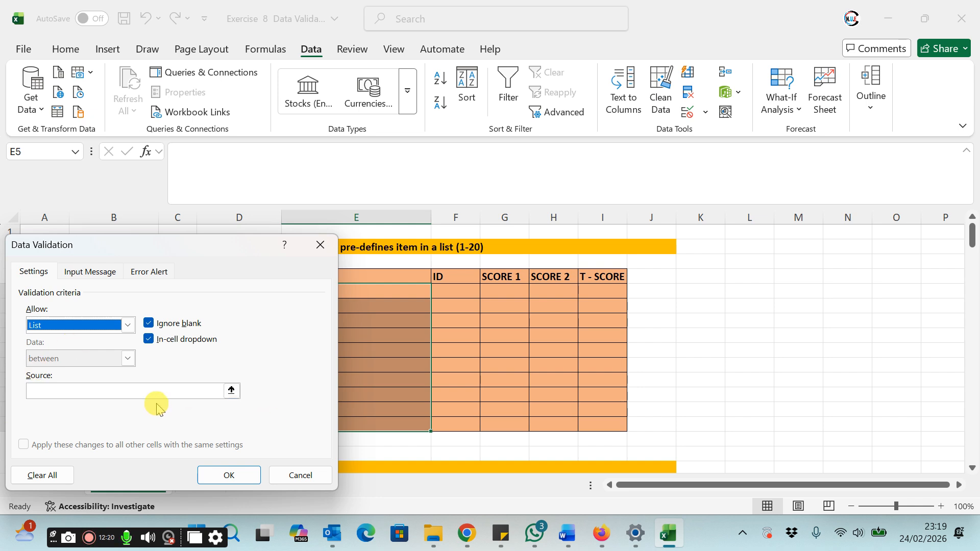
# Step: Set the list source to the product names in C20:C152 and apply the validation
pyautogui.click(232, 390)
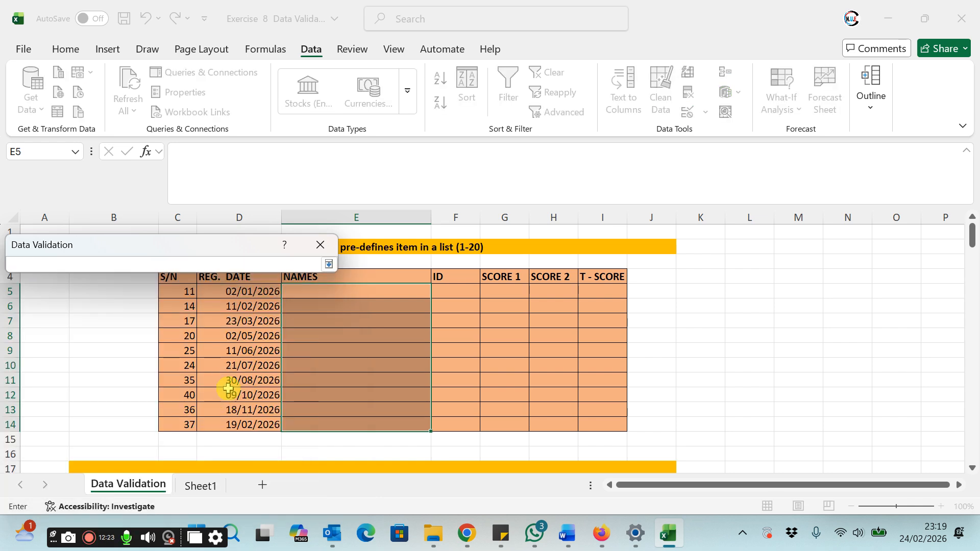
pyautogui.click(328, 264)
pyautogui.click(38, 390)
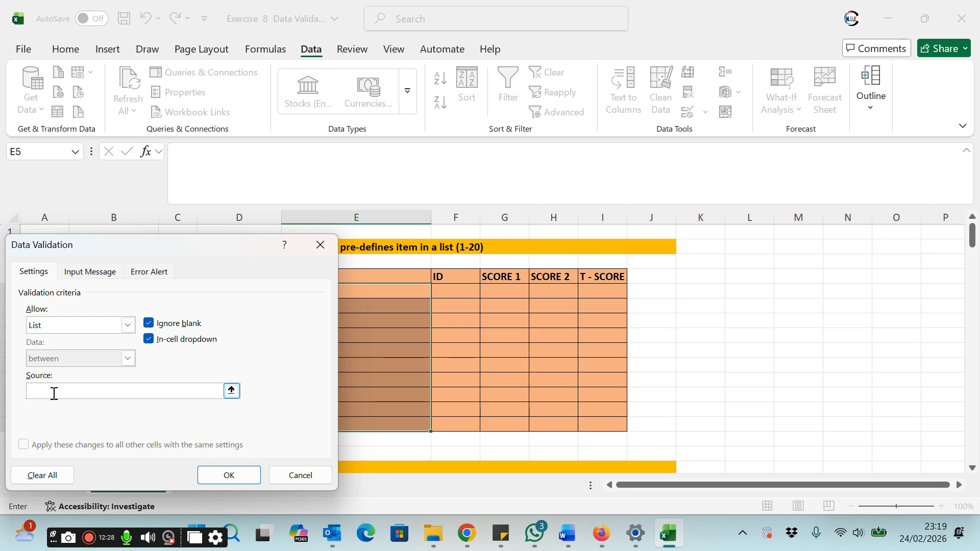
pyautogui.moveTo(378, 300); pyautogui.dragTo(376, 293)
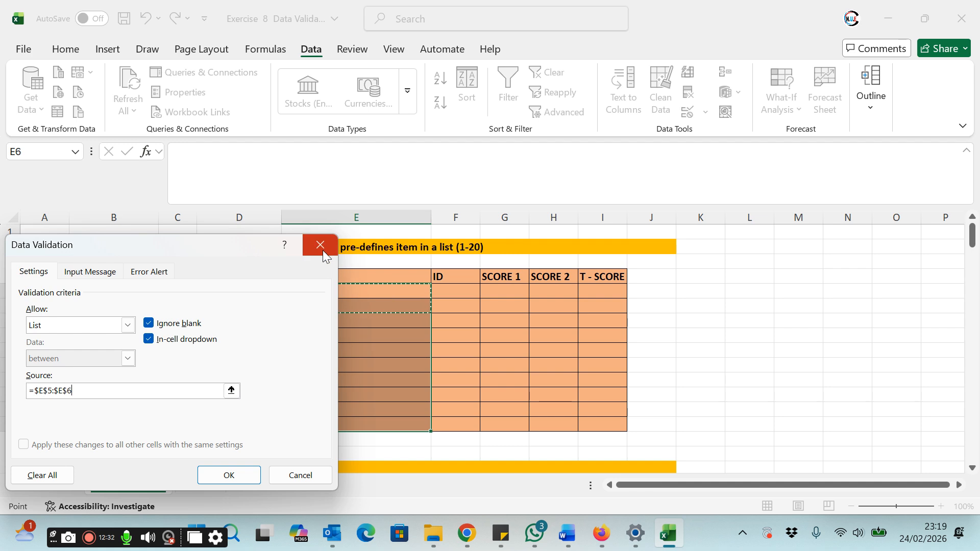
pyautogui.moveTo(262, 243); pyautogui.dragTo(818, 180)
pyautogui.scroll(-4, 303, 412)
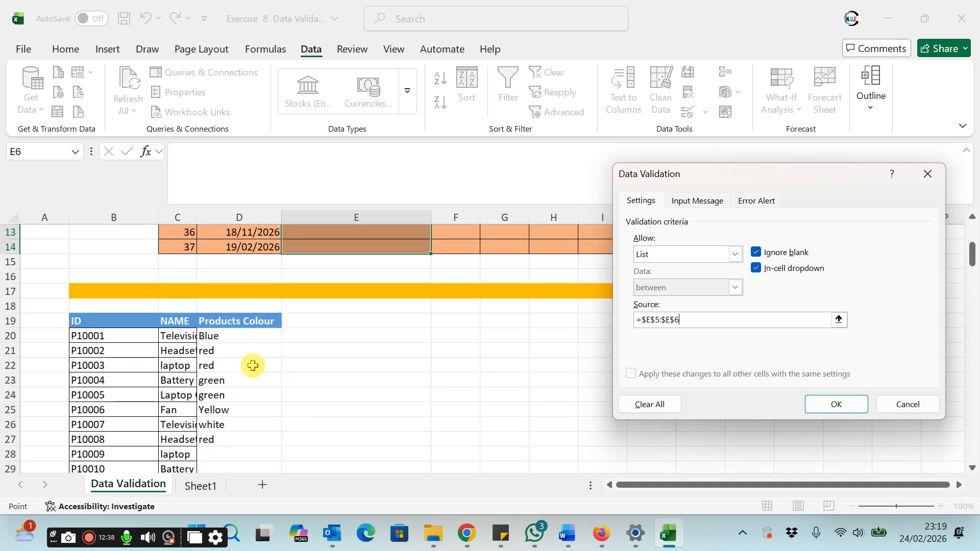
pyautogui.click(180, 335)
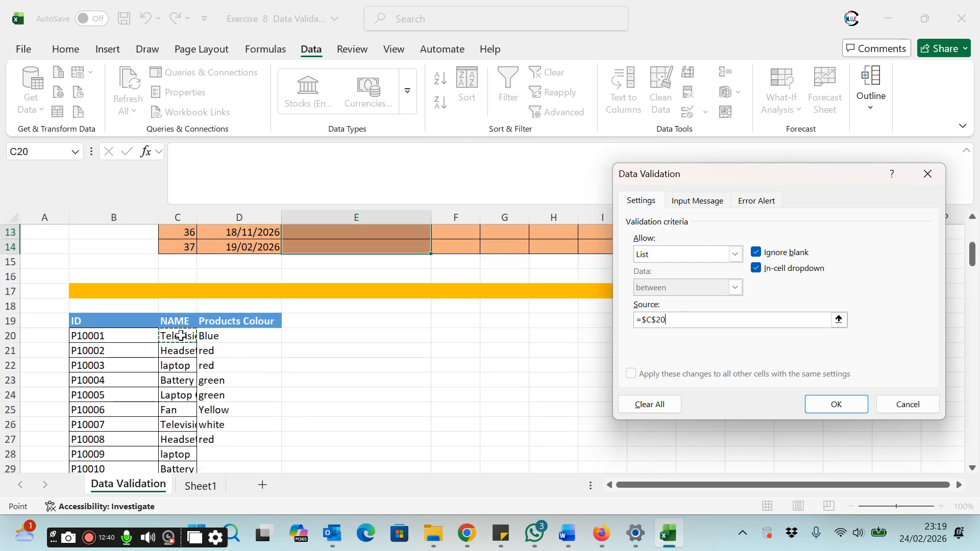
pyautogui.moveTo(181, 336); pyautogui.dragTo(178, 408)
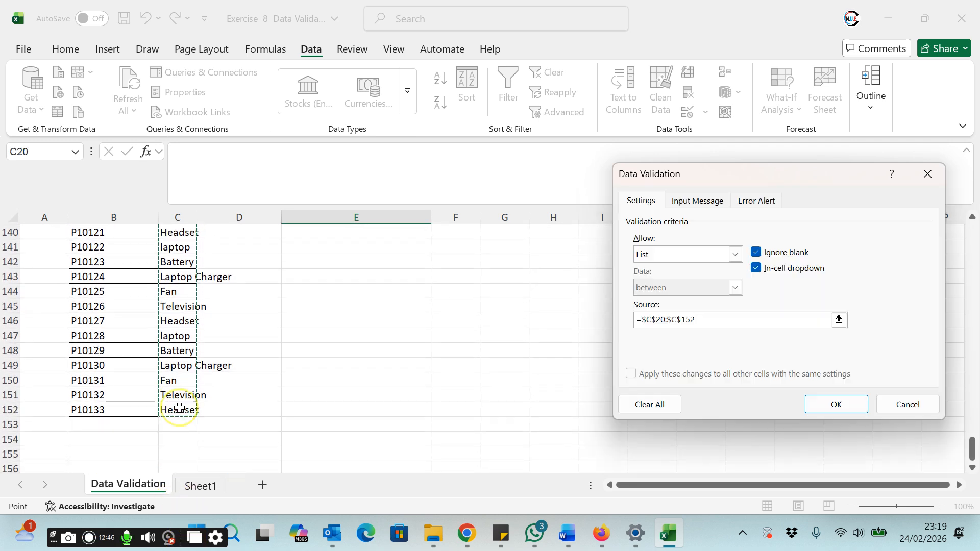
pyautogui.click(835, 405)
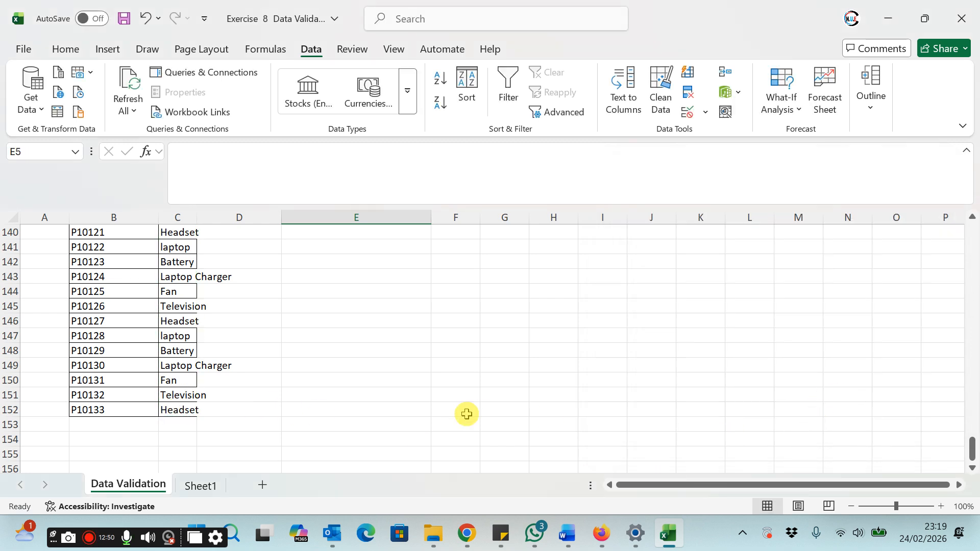
# Step: Test the dropdown by picking Battery in E5 and laptop in E6
pyautogui.scroll(20, 463, 397)
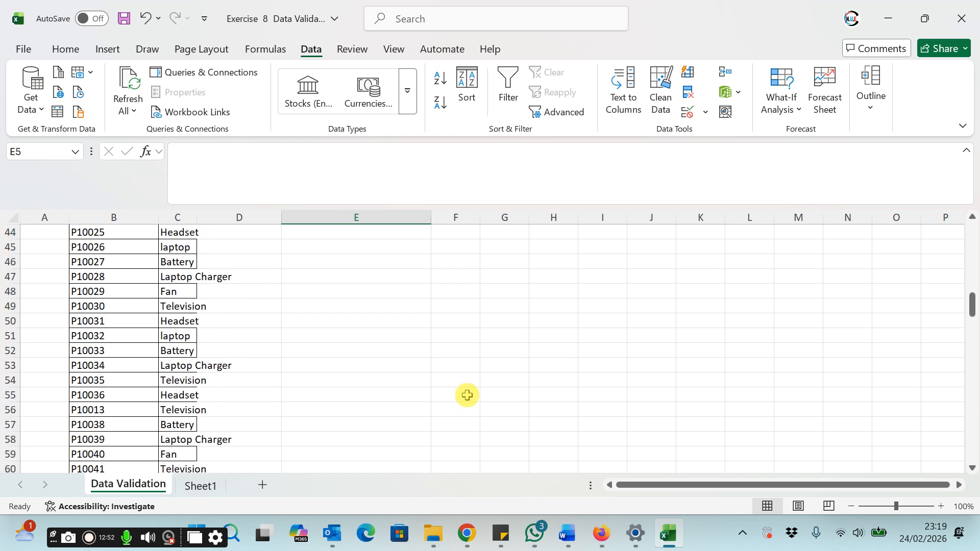
pyautogui.scroll(8, 467, 395)
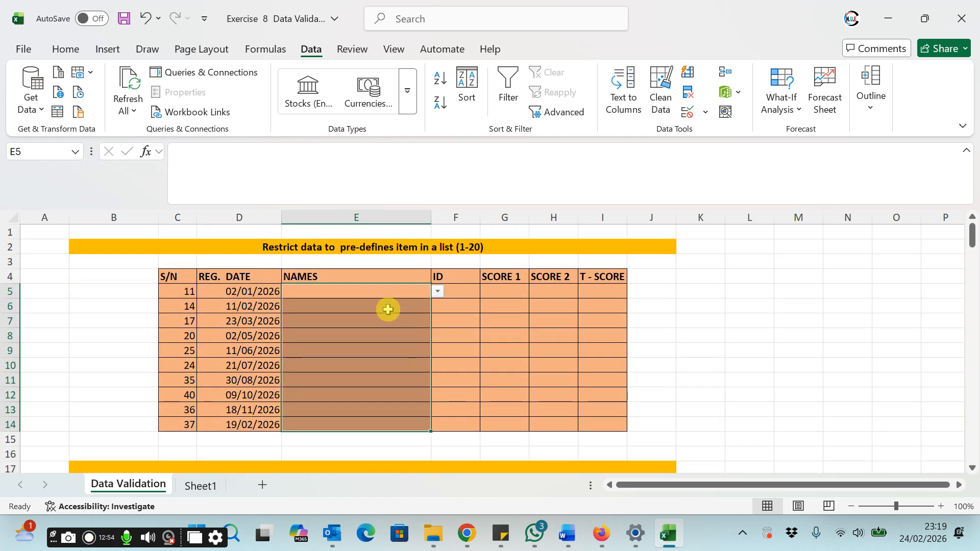
pyautogui.click(387, 294)
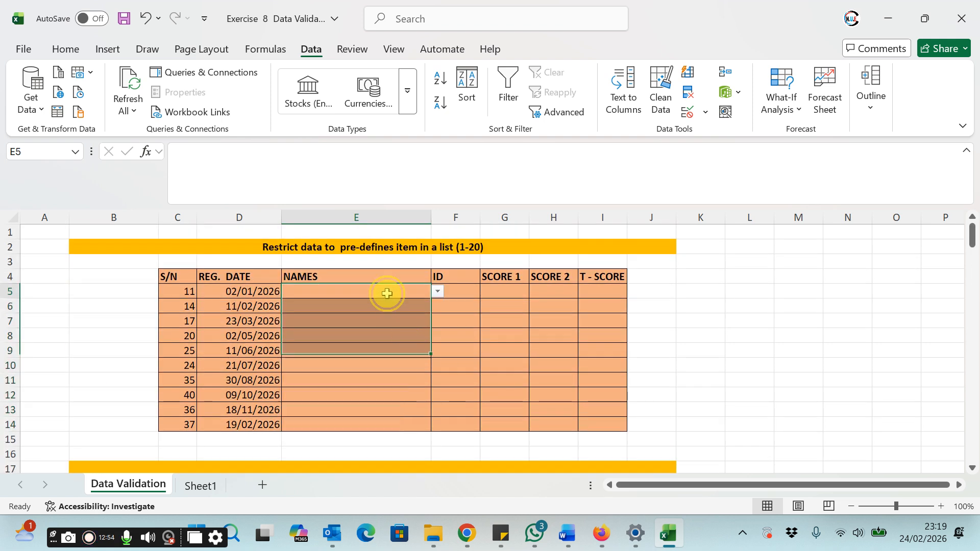
pyautogui.click(438, 291)
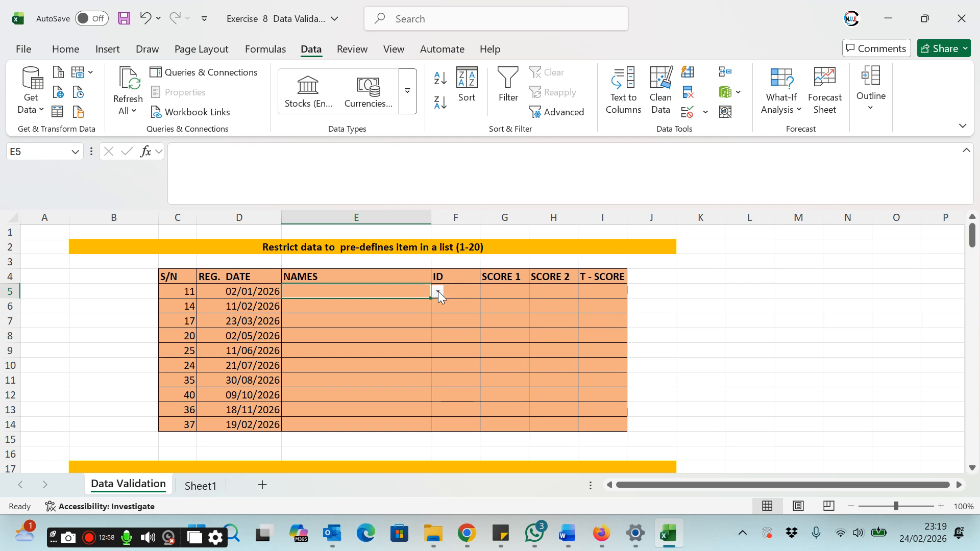
pyautogui.click(438, 291)
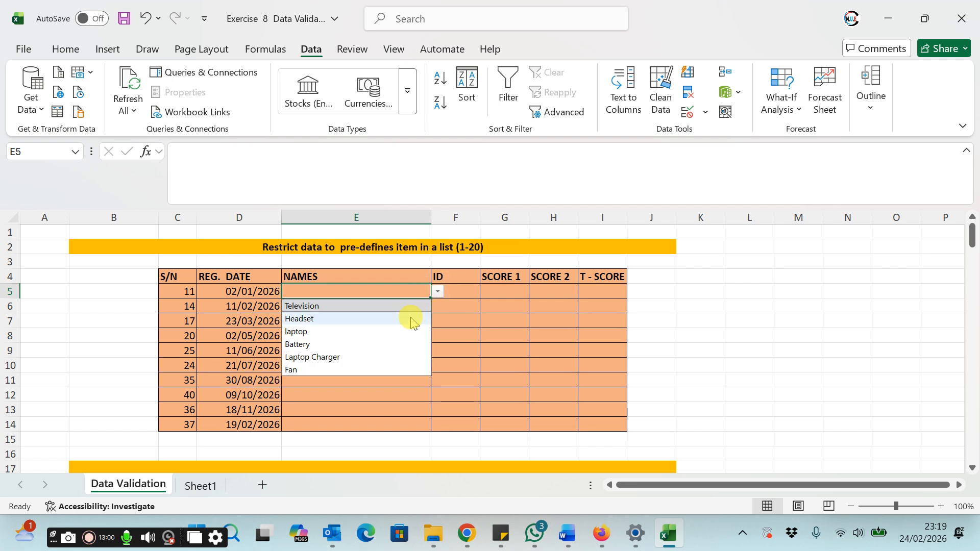
pyautogui.click(325, 344)
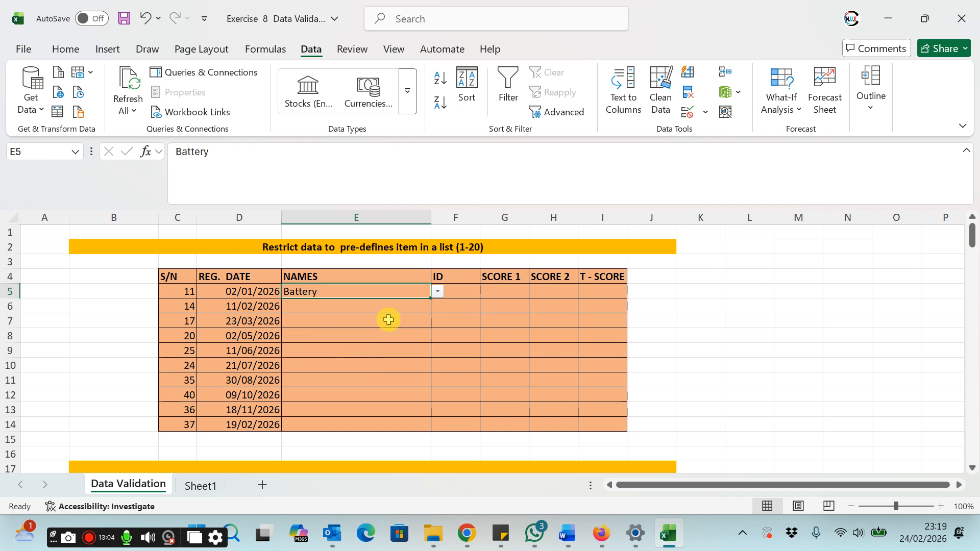
pyautogui.click(408, 306)
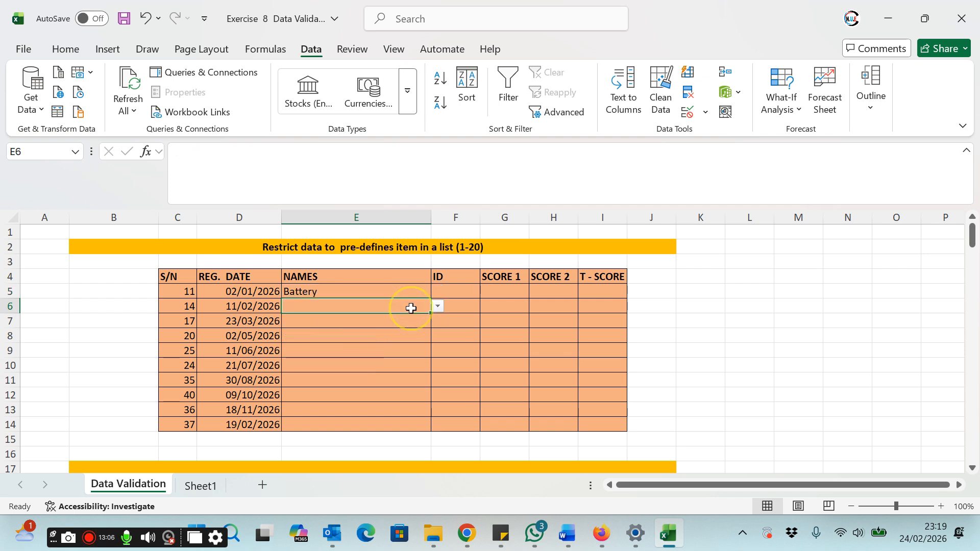
pyautogui.click(438, 307)
pyautogui.click(366, 346)
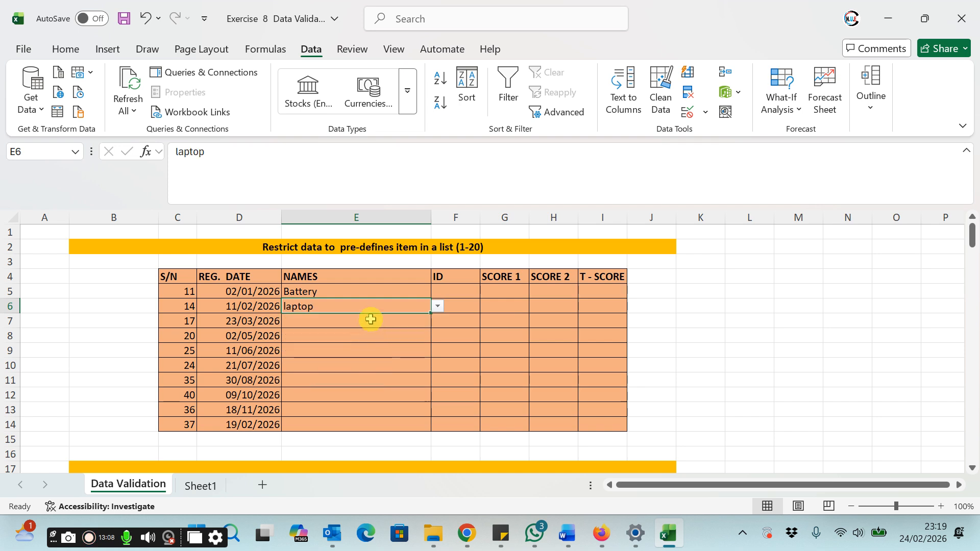
# Step: Fill E7 to E10 from the dropdown with Laptop Charger, Fan, Television and Headset
pyautogui.click(408, 323)
pyautogui.click(437, 321)
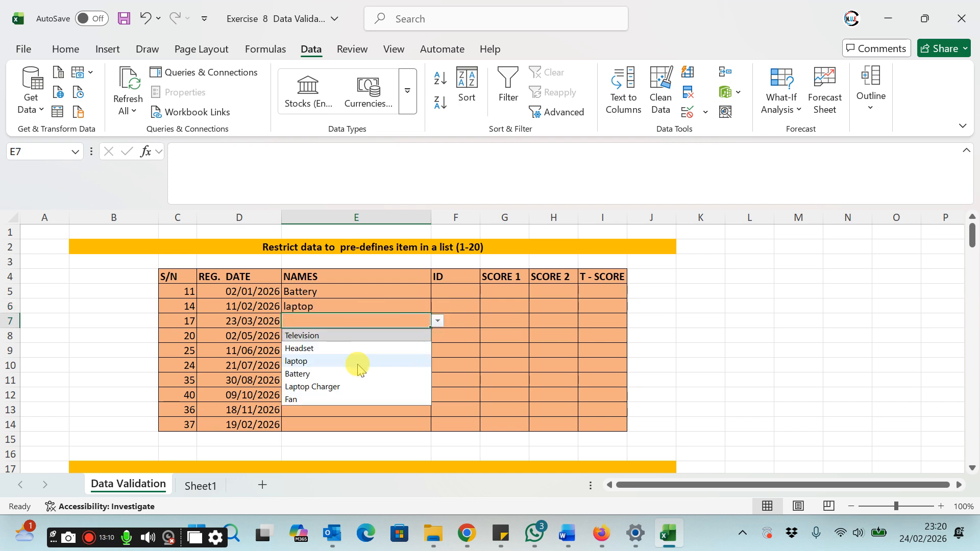
pyautogui.click(337, 388)
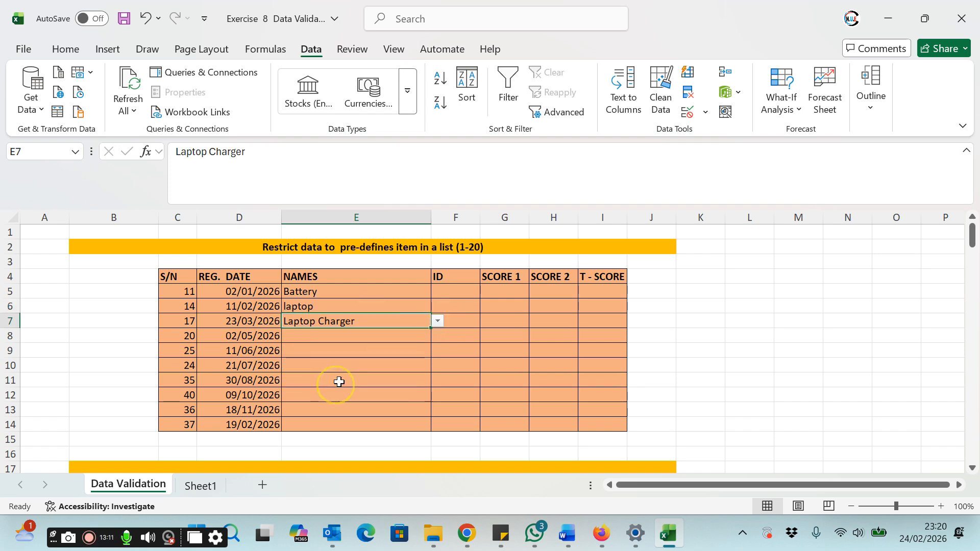
pyautogui.click(432, 338)
pyautogui.click(437, 336)
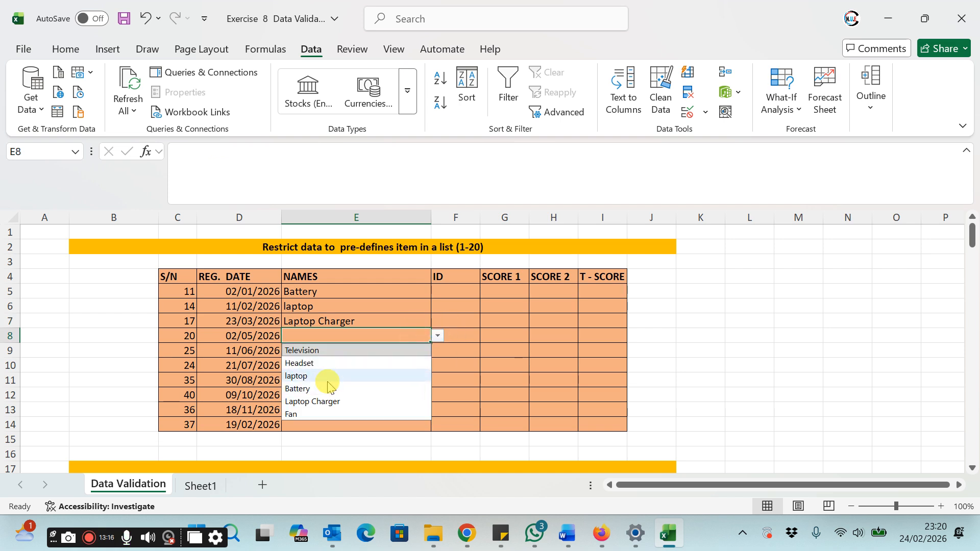
pyautogui.click(323, 414)
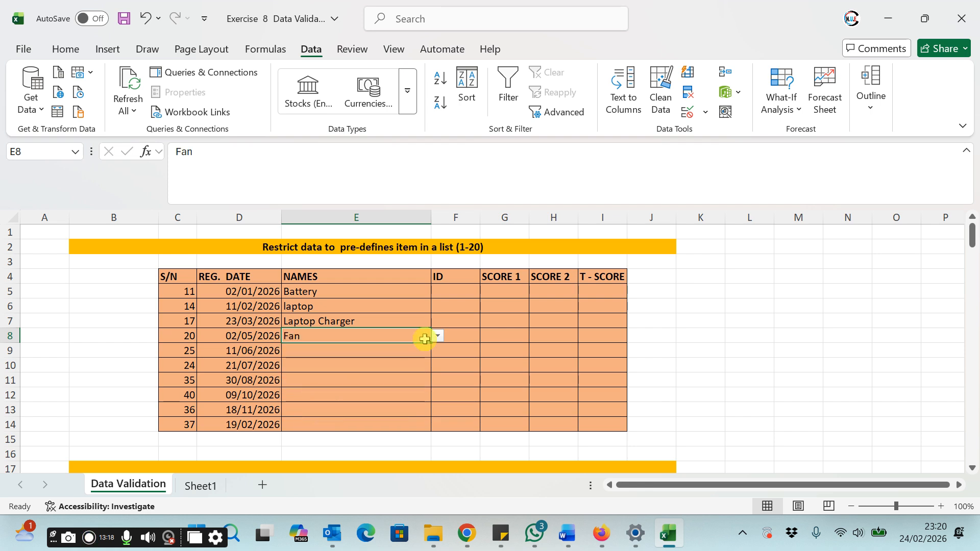
pyautogui.click(419, 354)
pyautogui.click(438, 350)
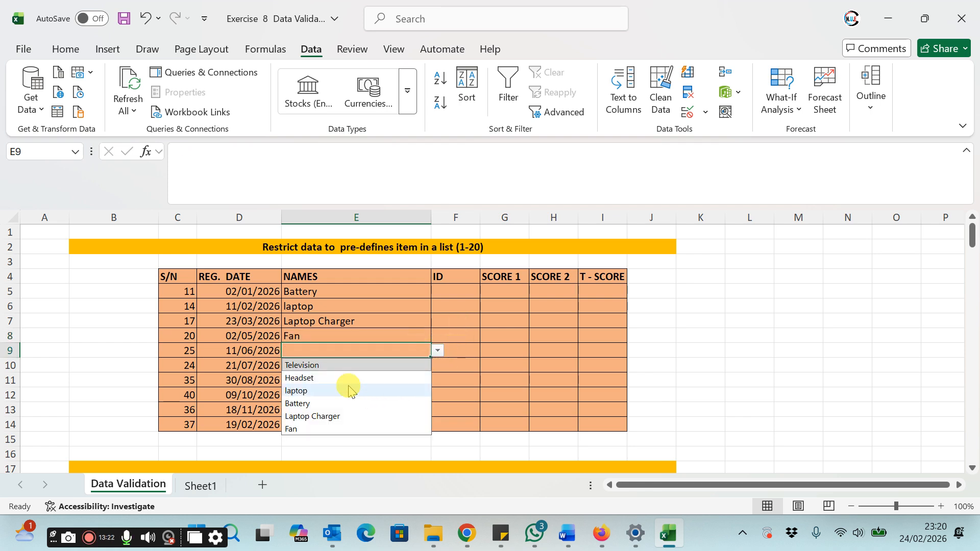
pyautogui.click(329, 365)
pyautogui.click(346, 369)
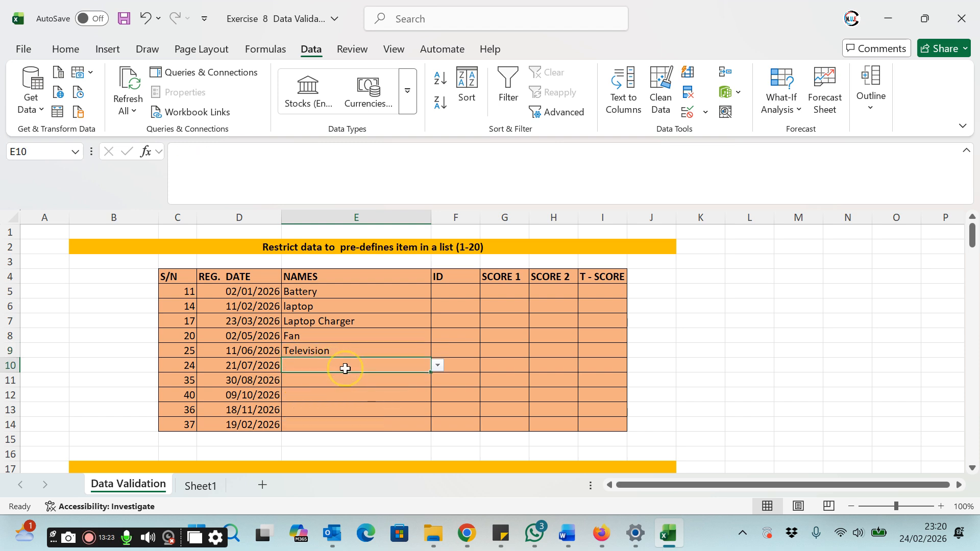
pyautogui.click(437, 365)
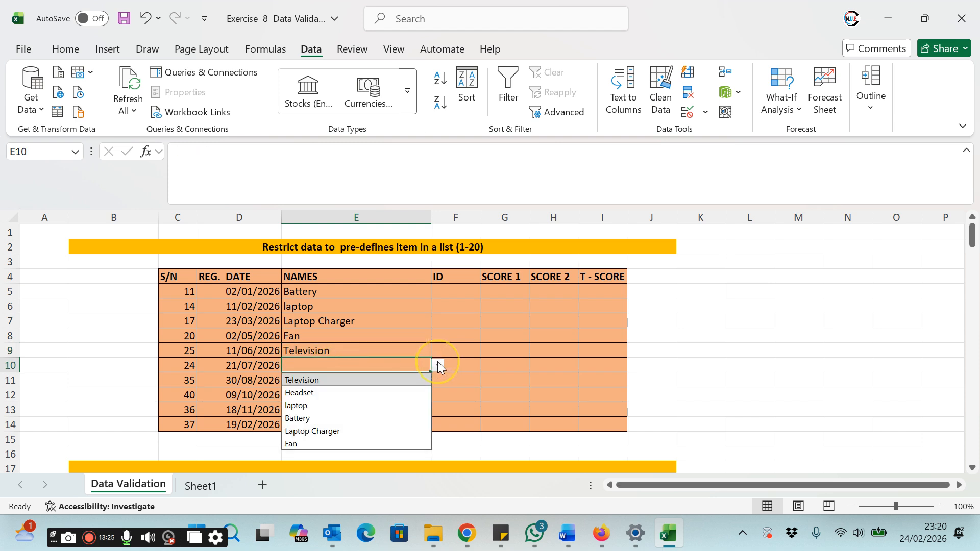
pyautogui.click(340, 393)
# Step: Fill E10 to E14 from the dropdown with Headset, Battery, Laptop Charger, Fan and Battery
pyautogui.click(401, 382)
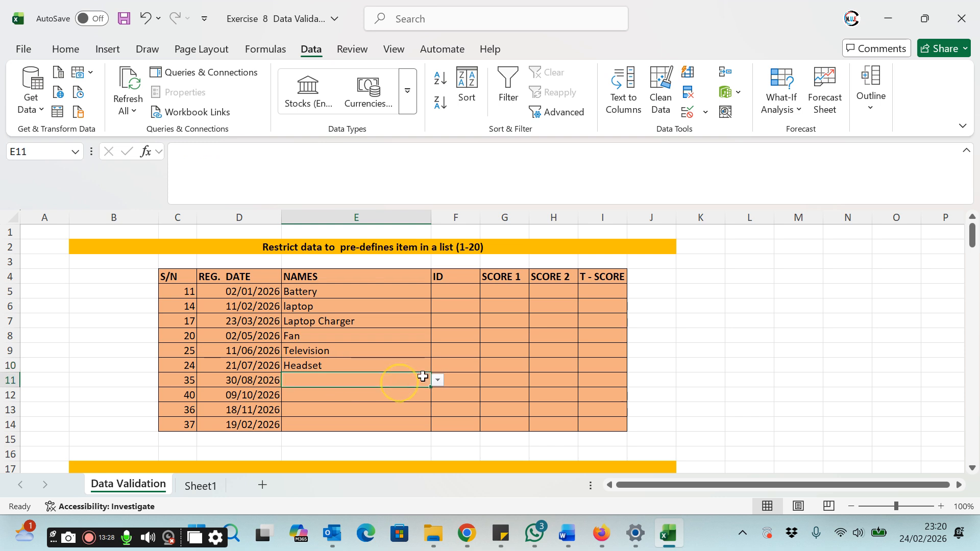
pyautogui.click(438, 381)
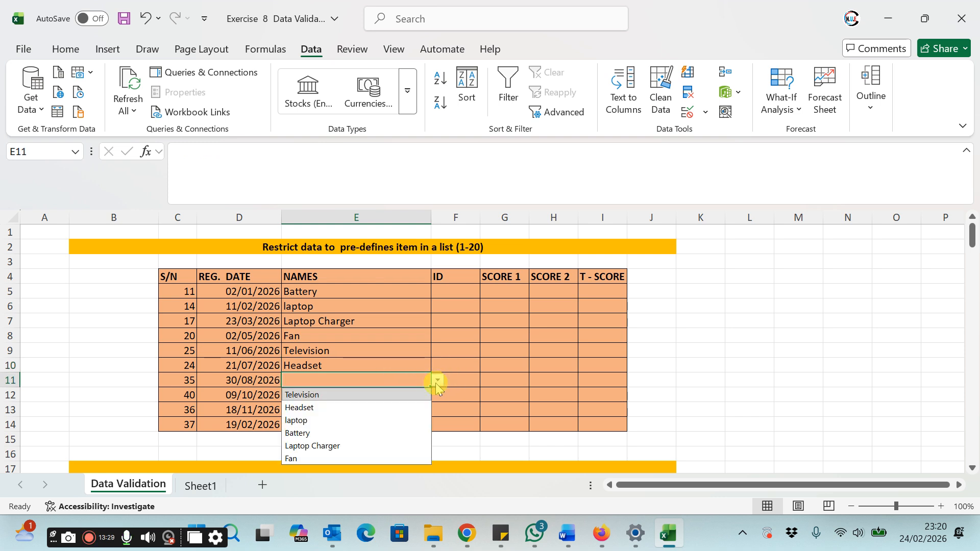
pyautogui.click(322, 432)
pyautogui.click(363, 394)
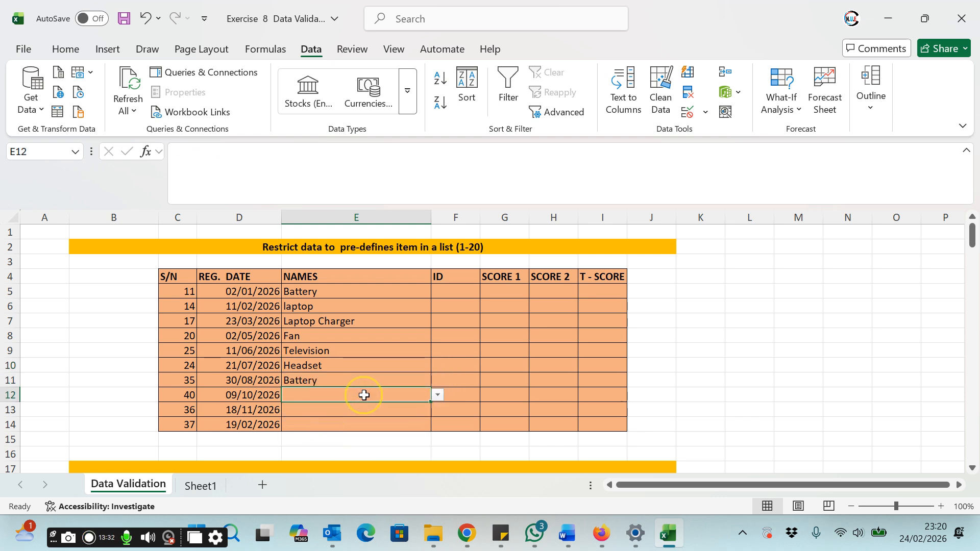
pyautogui.click(438, 395)
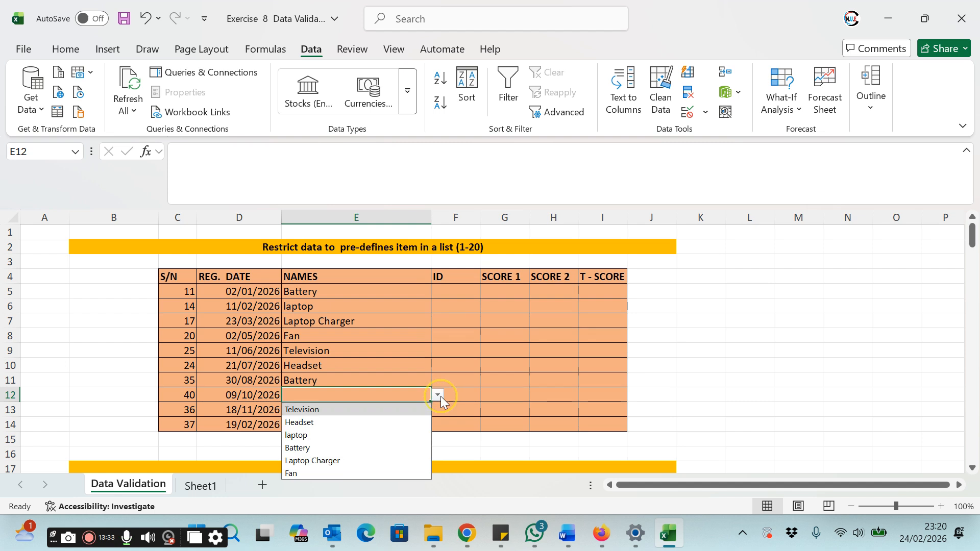
pyautogui.click(347, 460)
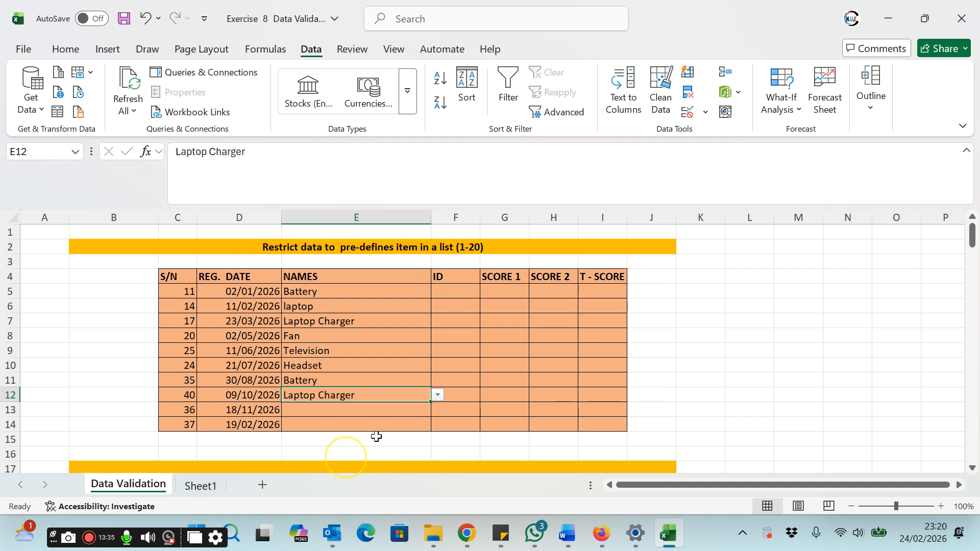
pyautogui.click(416, 411)
pyautogui.click(437, 409)
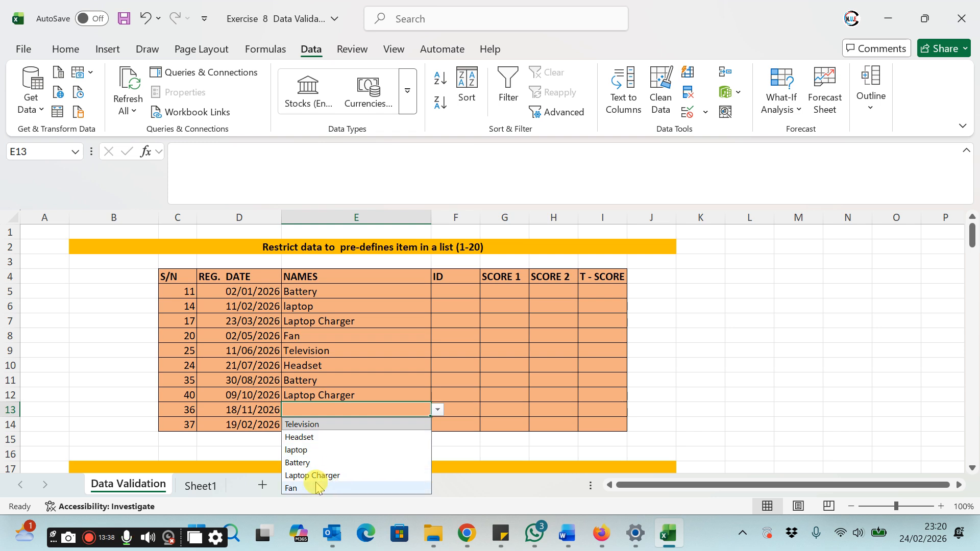
pyautogui.click(318, 487)
pyautogui.click(417, 422)
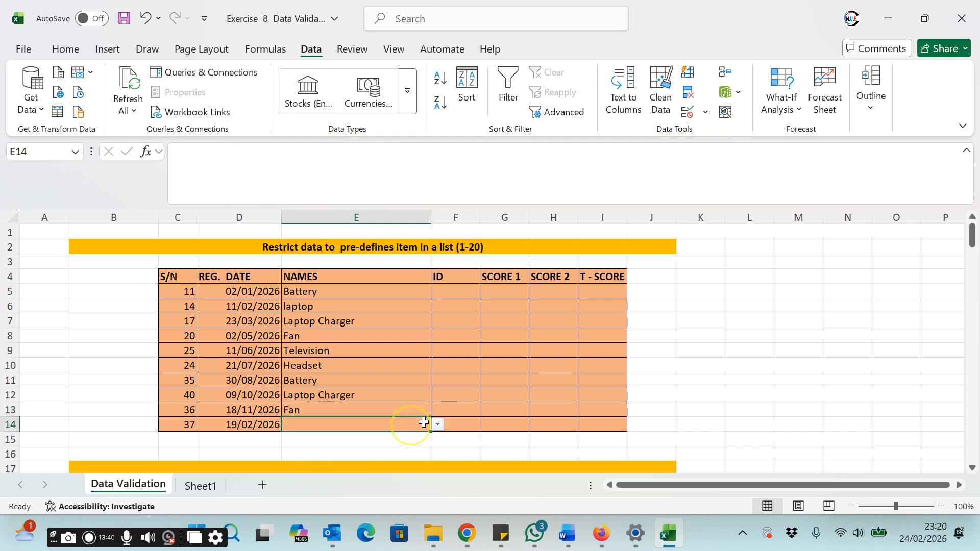
pyautogui.click(437, 424)
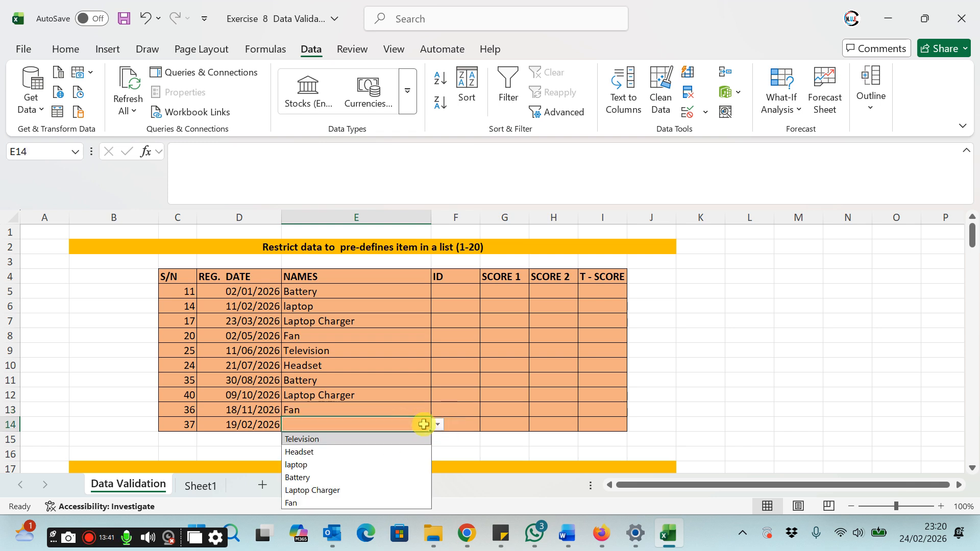
pyautogui.click(311, 477)
# Step: Examine the NAMES entries and the ID, SCORE 1 and SCORE 2 columns of the table
pyautogui.click(371, 337)
pyautogui.click(364, 381)
pyautogui.click(368, 335)
pyautogui.click(371, 321)
pyautogui.click(371, 306)
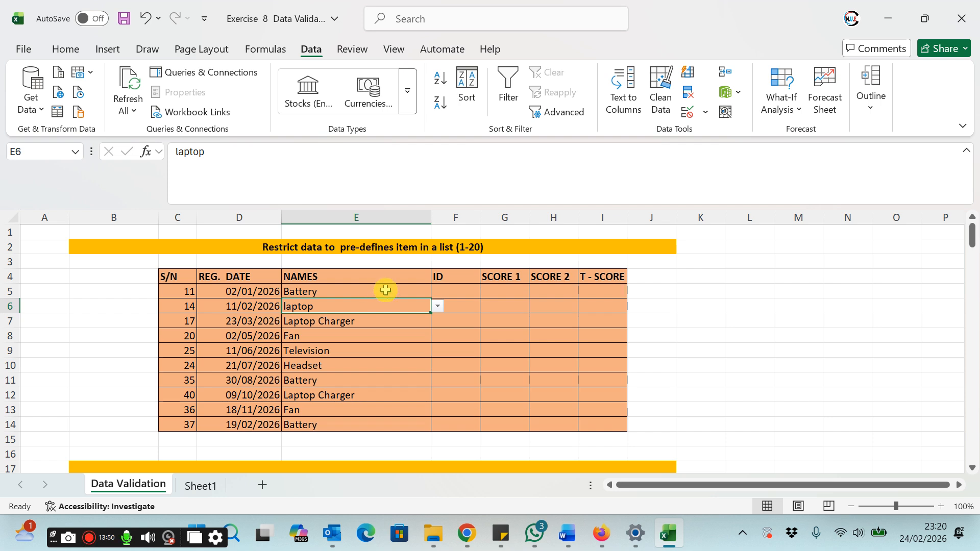
pyautogui.click(385, 290)
pyautogui.click(469, 292)
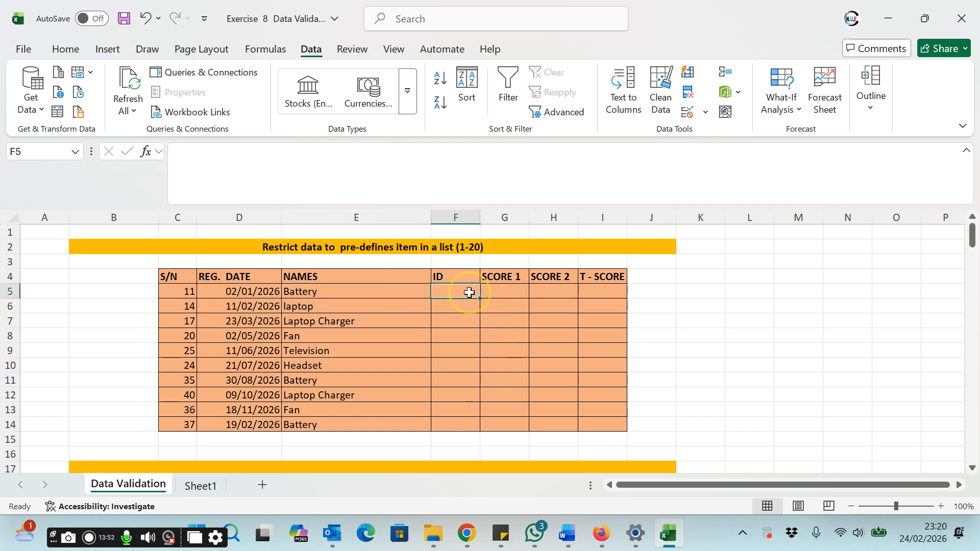
pyautogui.click(505, 291)
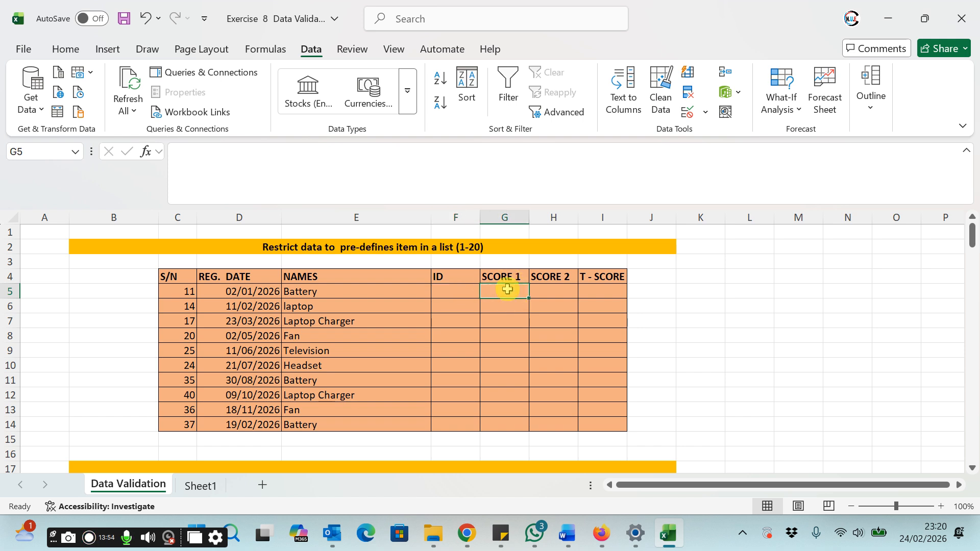
pyautogui.click(545, 292)
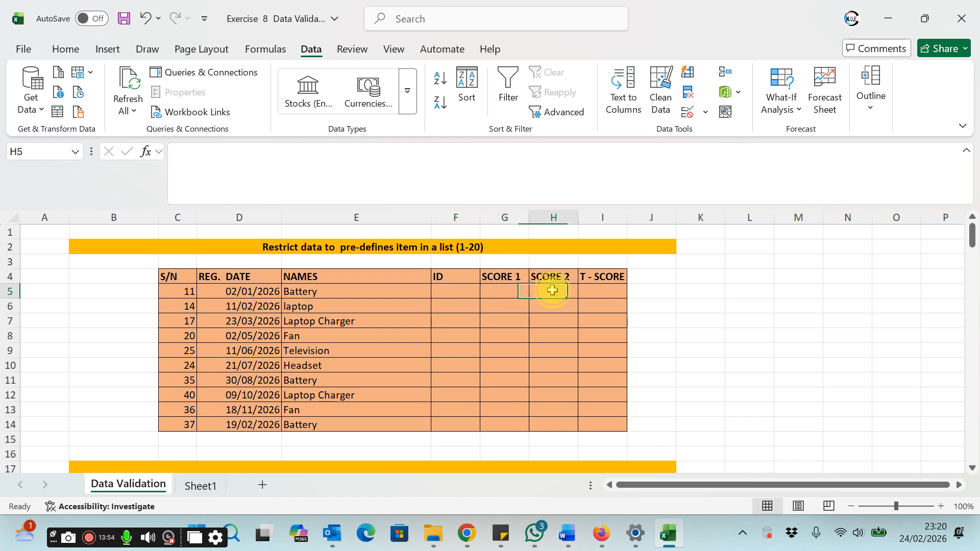
# Step: Enter a formula in I5 that adds SCORE 1 in G5 and SCORE 2 in H5
pyautogui.click(613, 290)
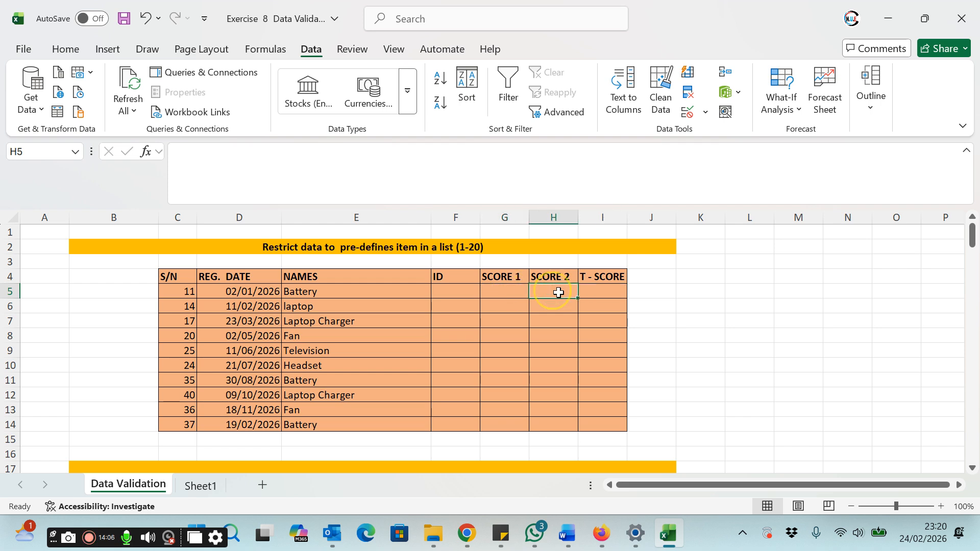
pyautogui.write('=')
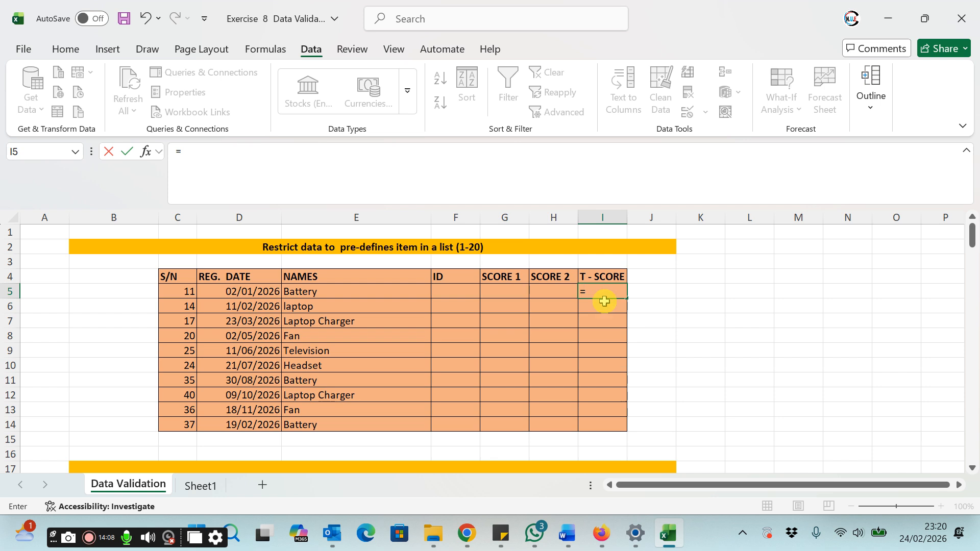
pyautogui.click(507, 291)
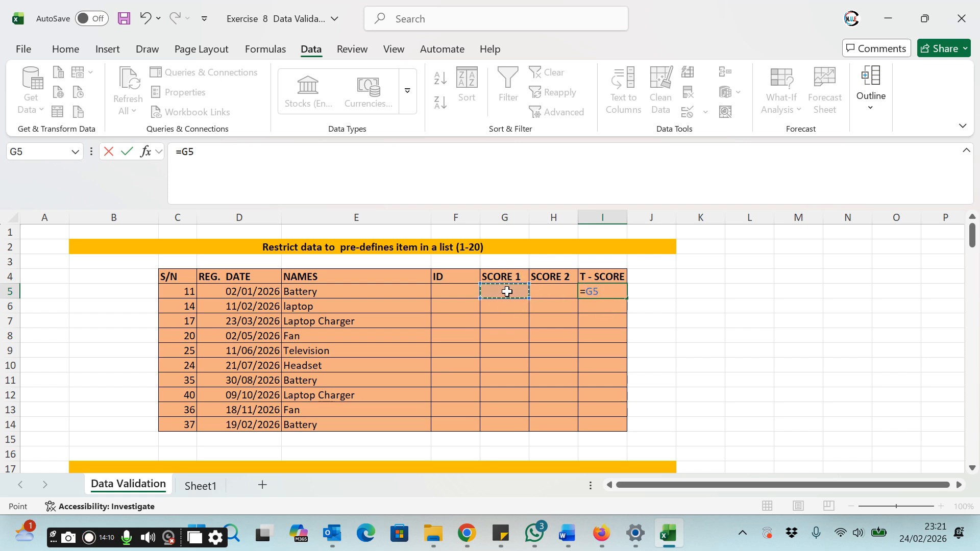
pyautogui.click(550, 292)
pyautogui.press('Return')
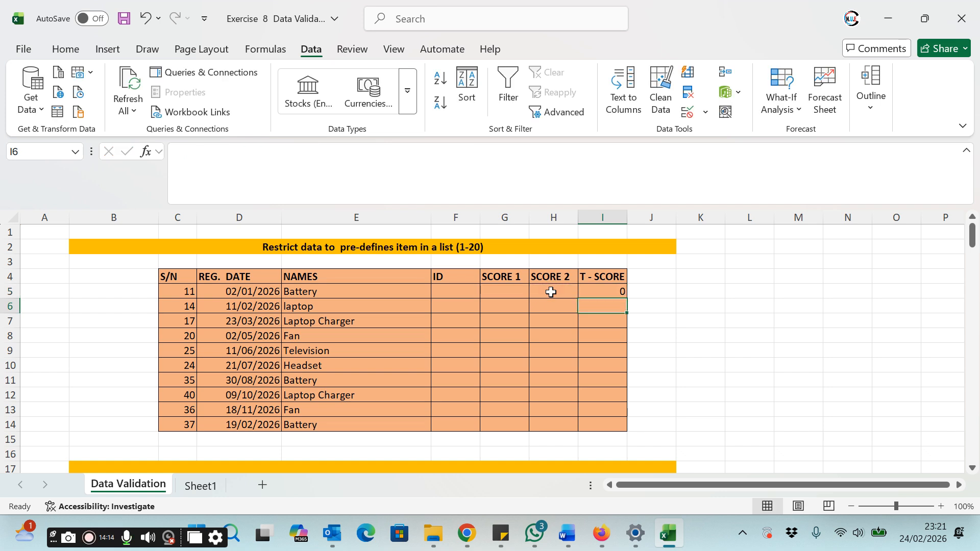
# Step: Enter test scores of 56 in G5 and 100 in H5
pyautogui.click(500, 292)
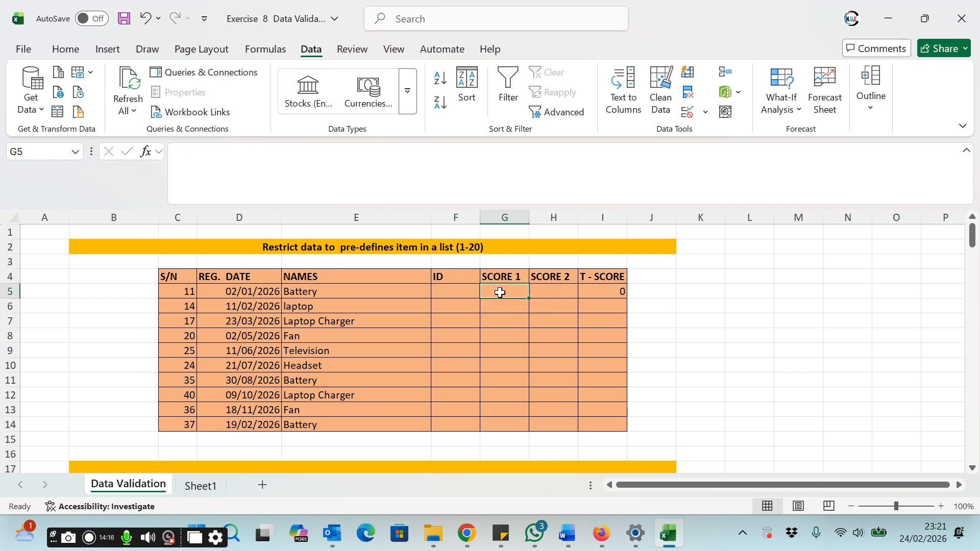
pyautogui.write('56')
pyautogui.press('Tab')
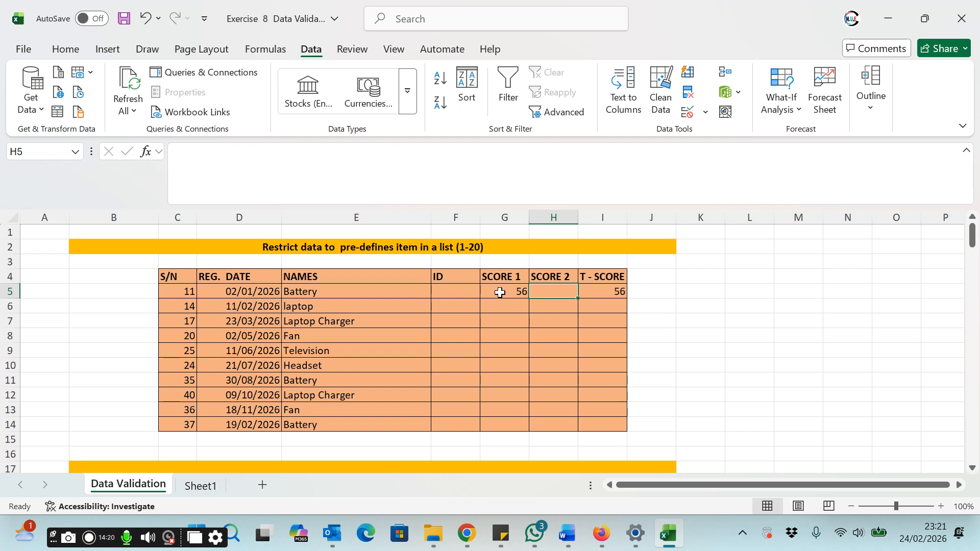
pyautogui.write('100')
pyautogui.press('Return')
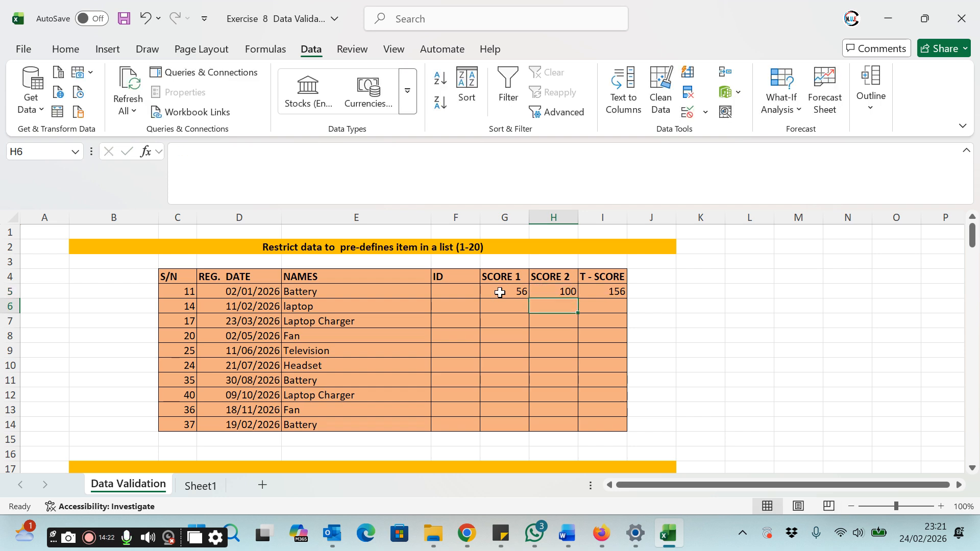